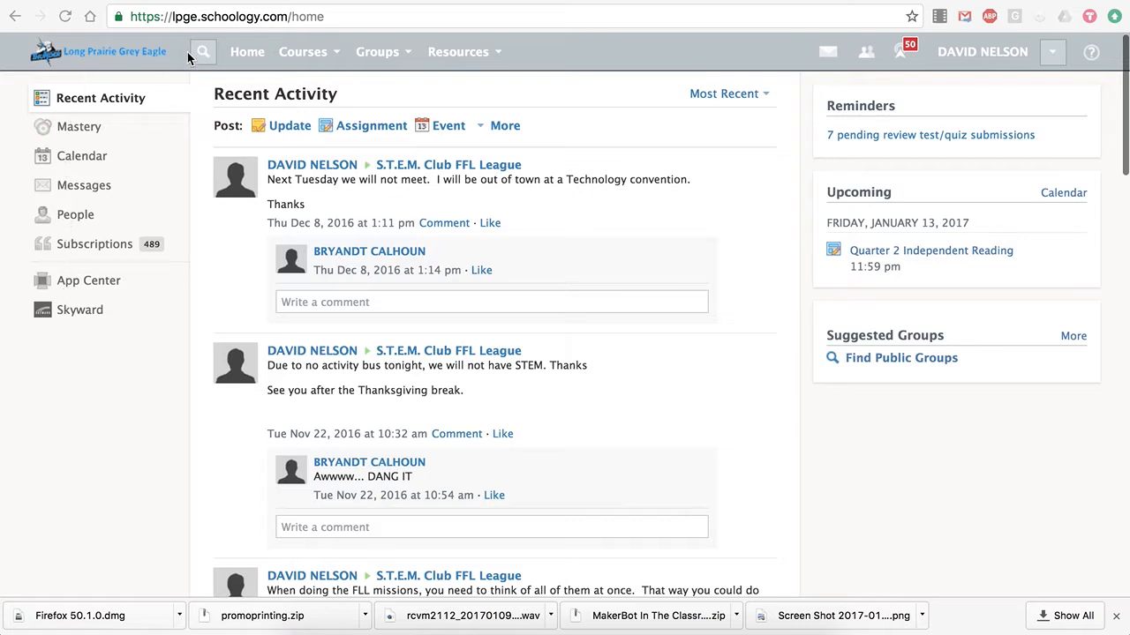
Open the INDUSTRIAL TECHNOLOGY: TECH8/28 course and look through its materials.
click(336, 52)
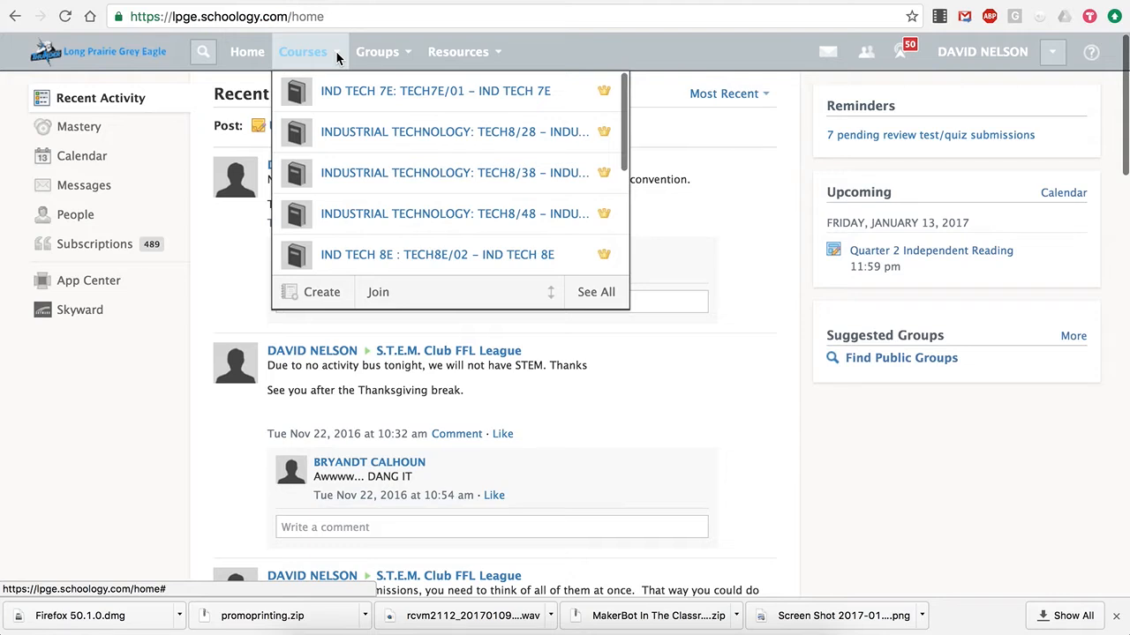
click(423, 134)
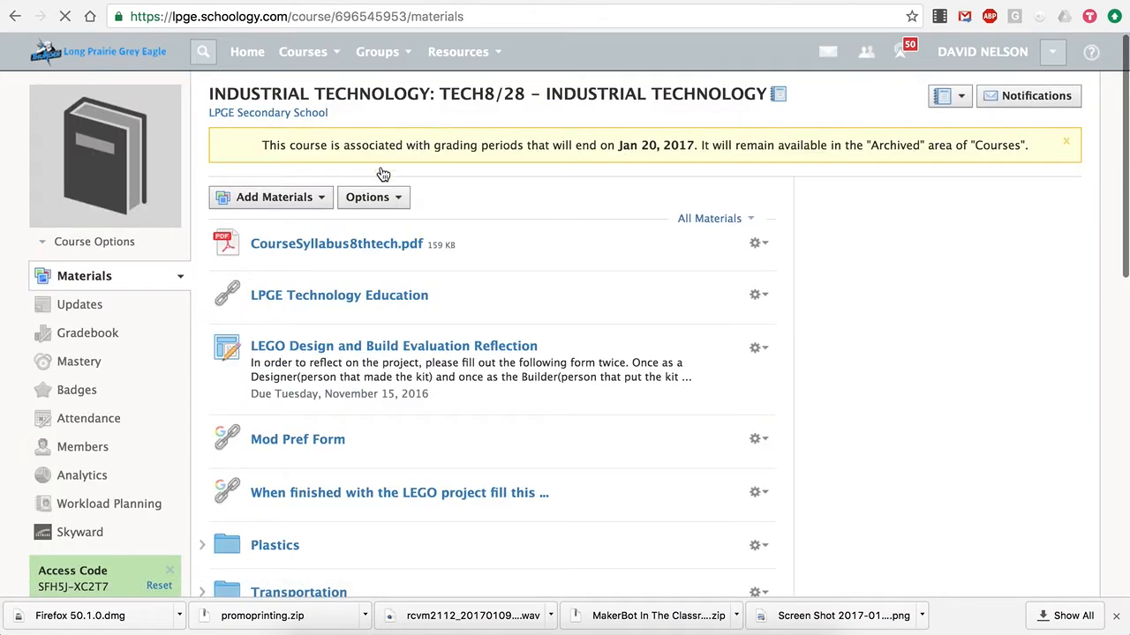
scroll(370, 379, down, 1)
scroll(370, 379, down, 3)
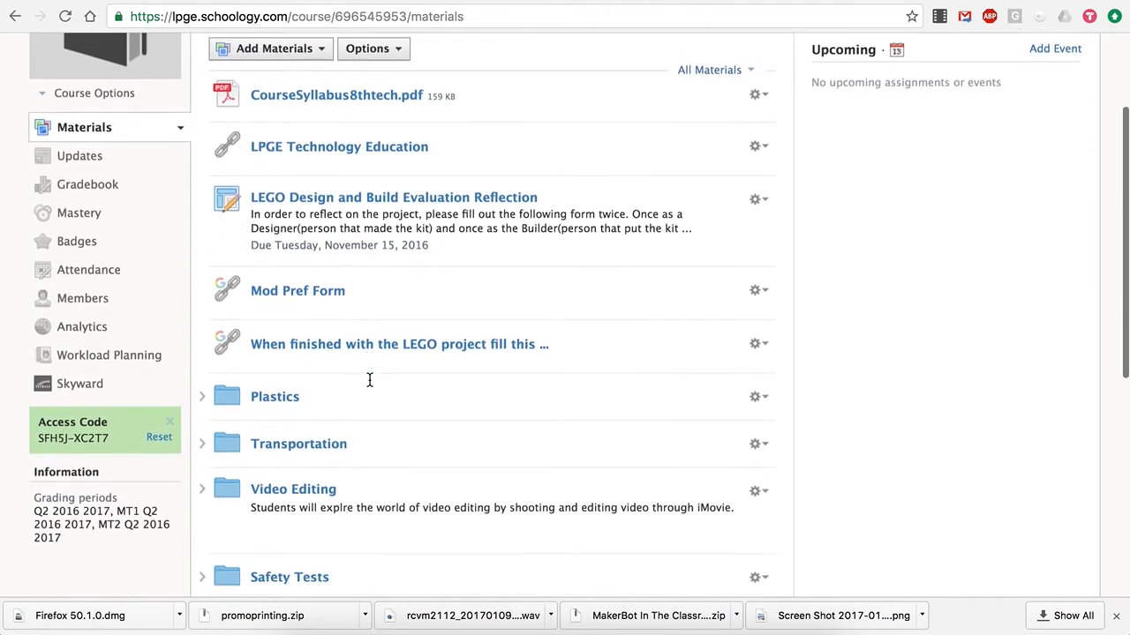
scroll(368, 380, up, 4)
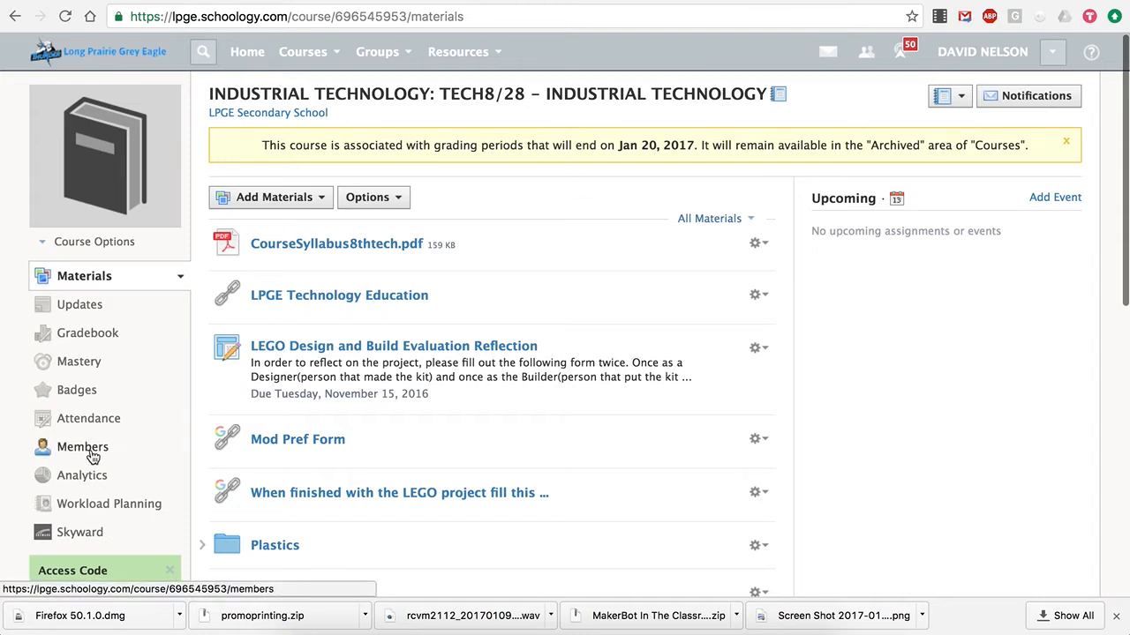
View the course's Updates page, return to Materials, and review the kinds of material that can be added.
click(80, 305)
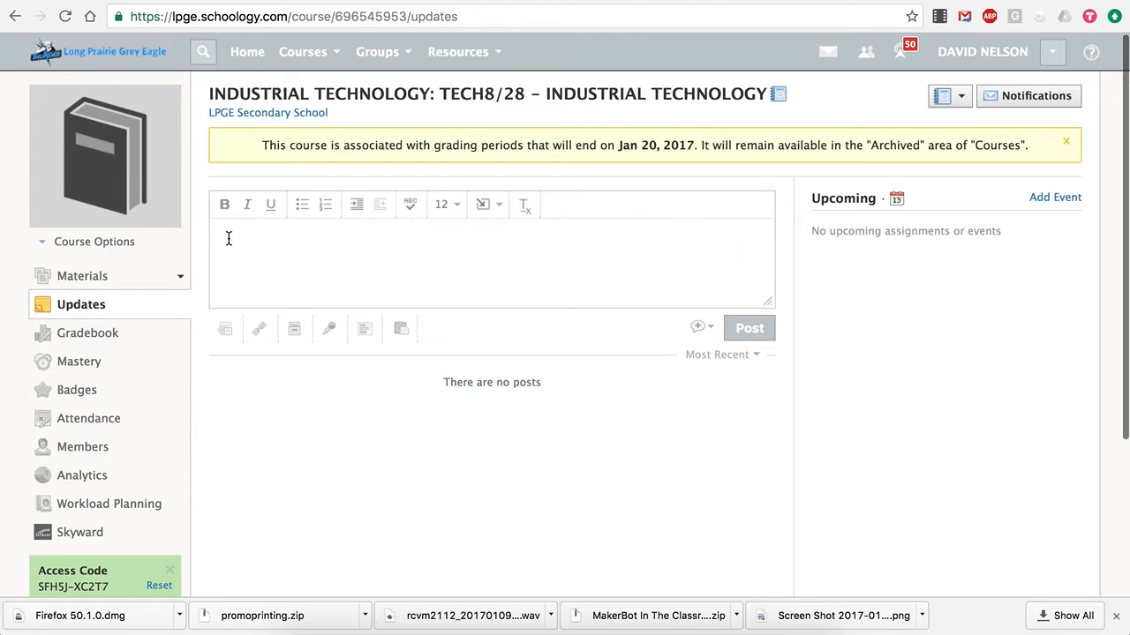
click(78, 277)
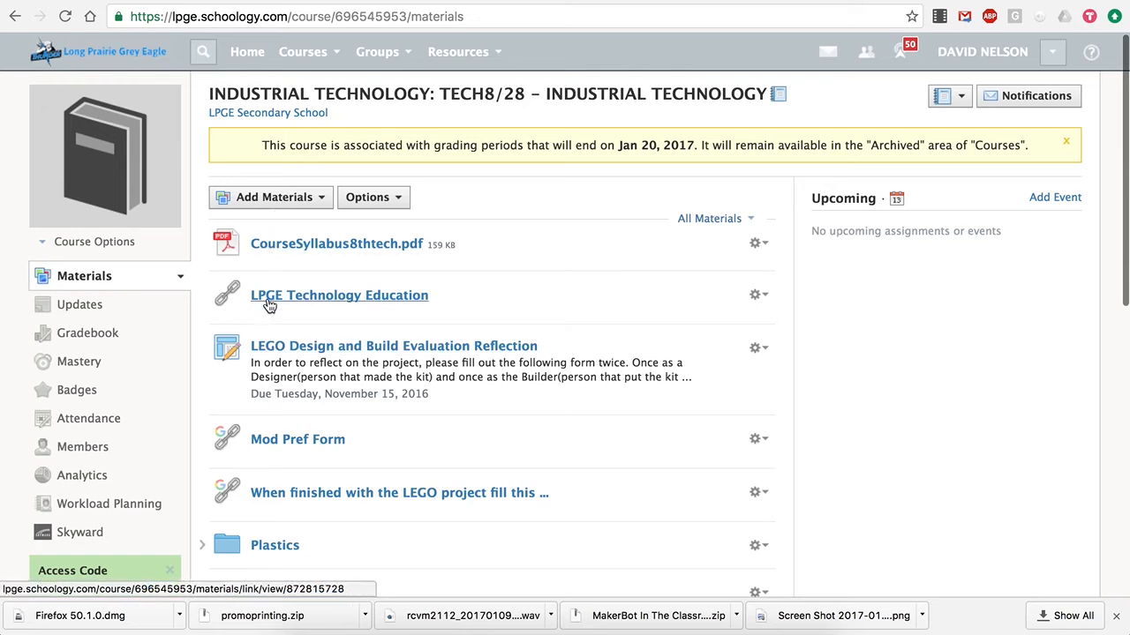
click(316, 200)
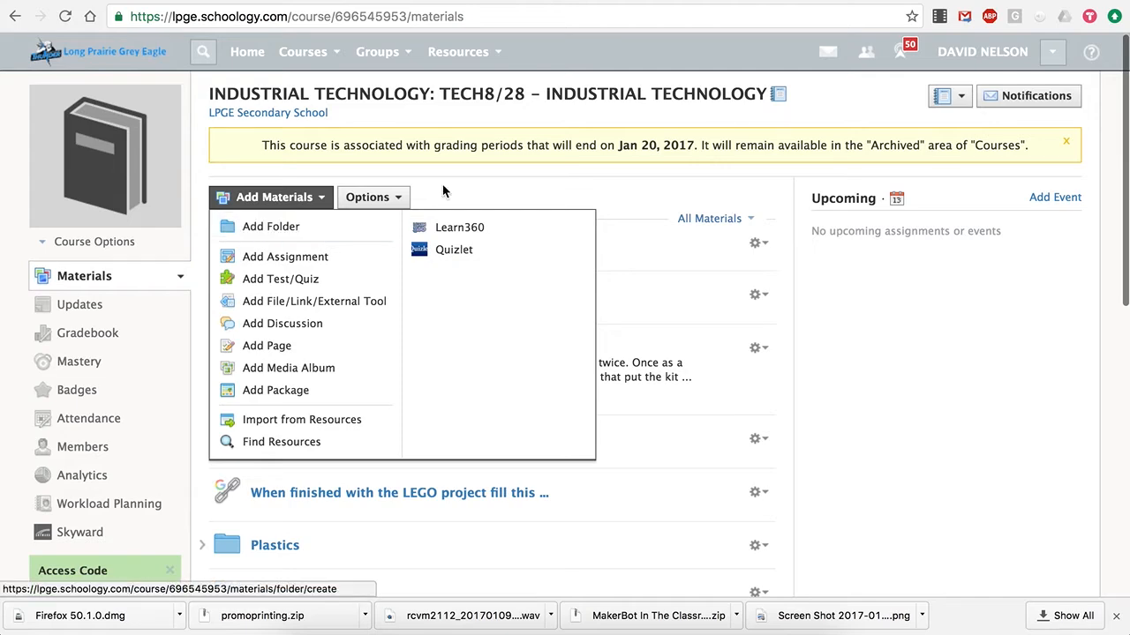
click(492, 187)
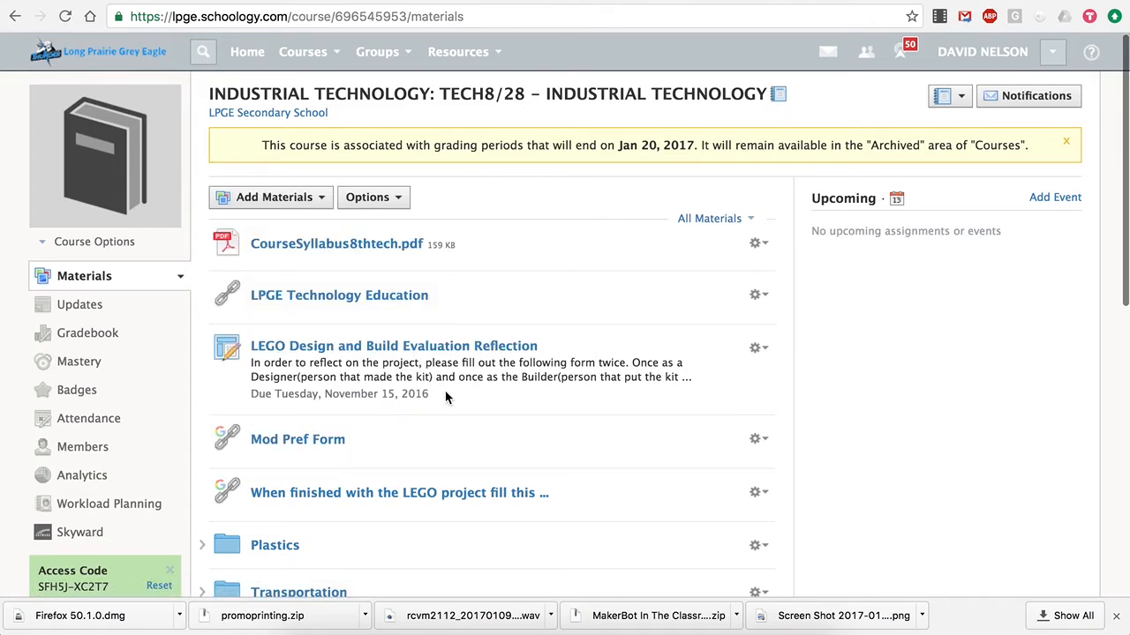
Look inside the Plastics folder and its Plastics Quizzes subfolder, and return to the course's main materials list.
scroll(445, 397, down, 5)
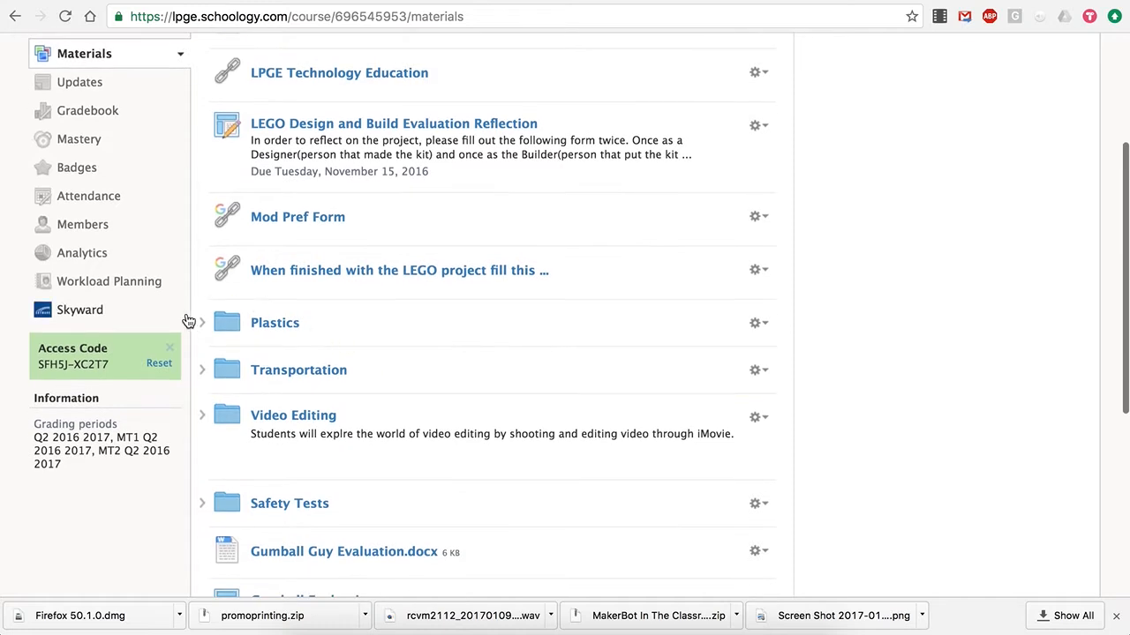
click(265, 325)
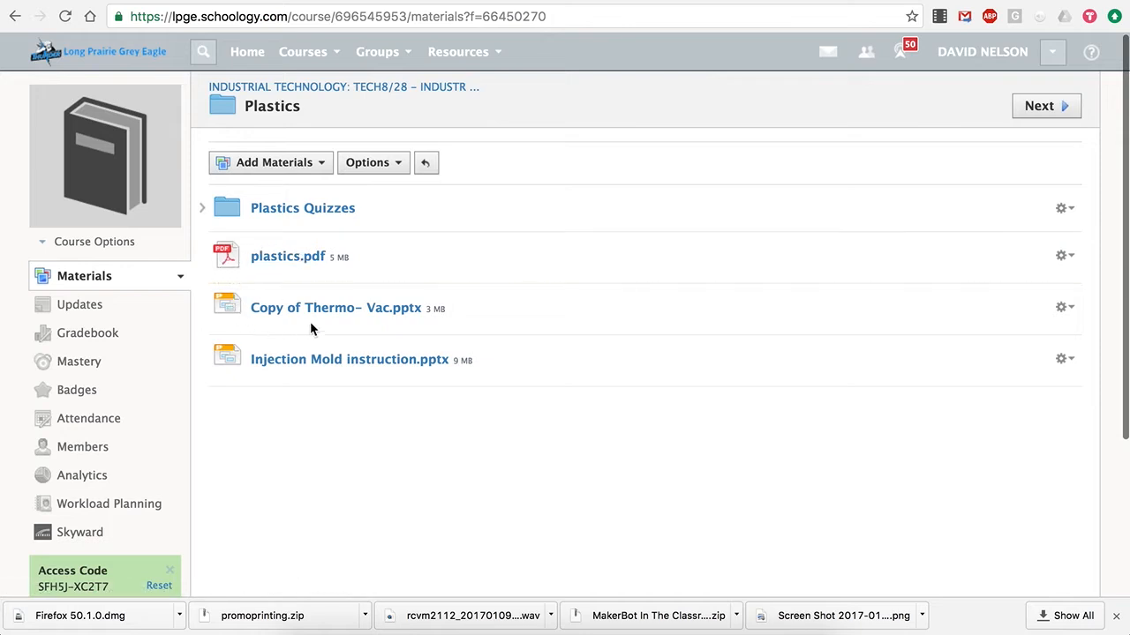
drag(255, 356, 273, 289)
click(279, 212)
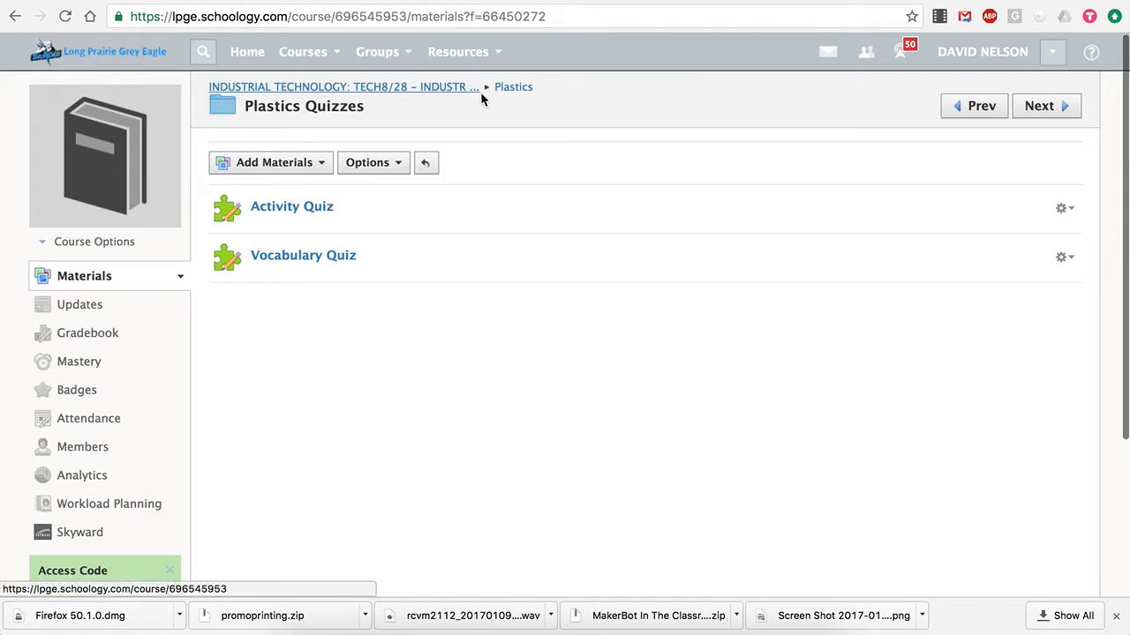
click(402, 88)
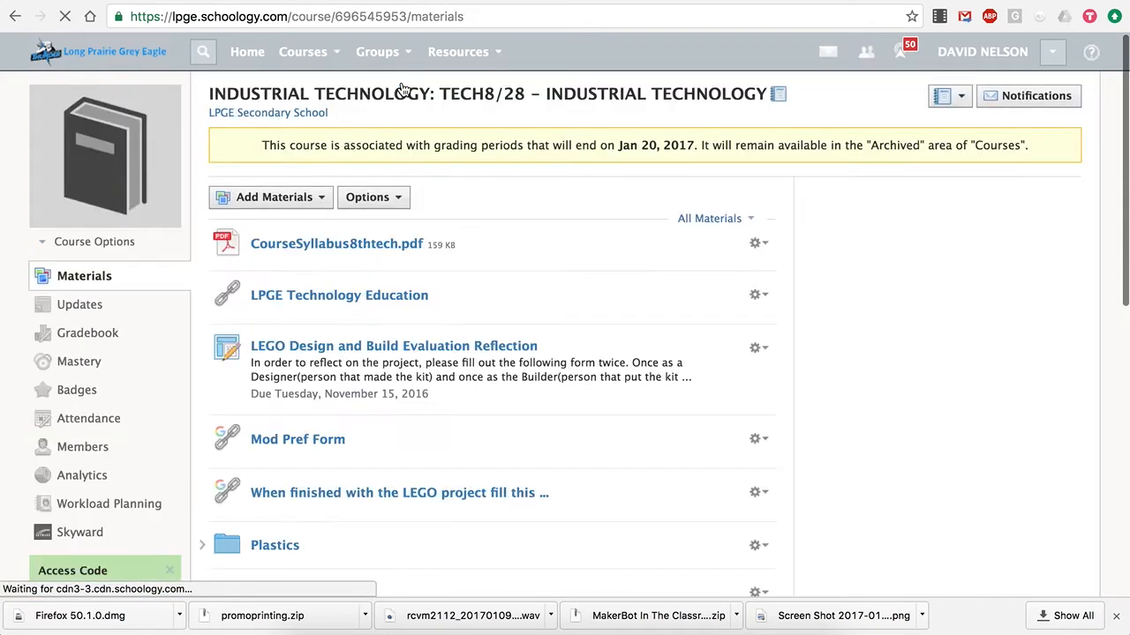
click(317, 197)
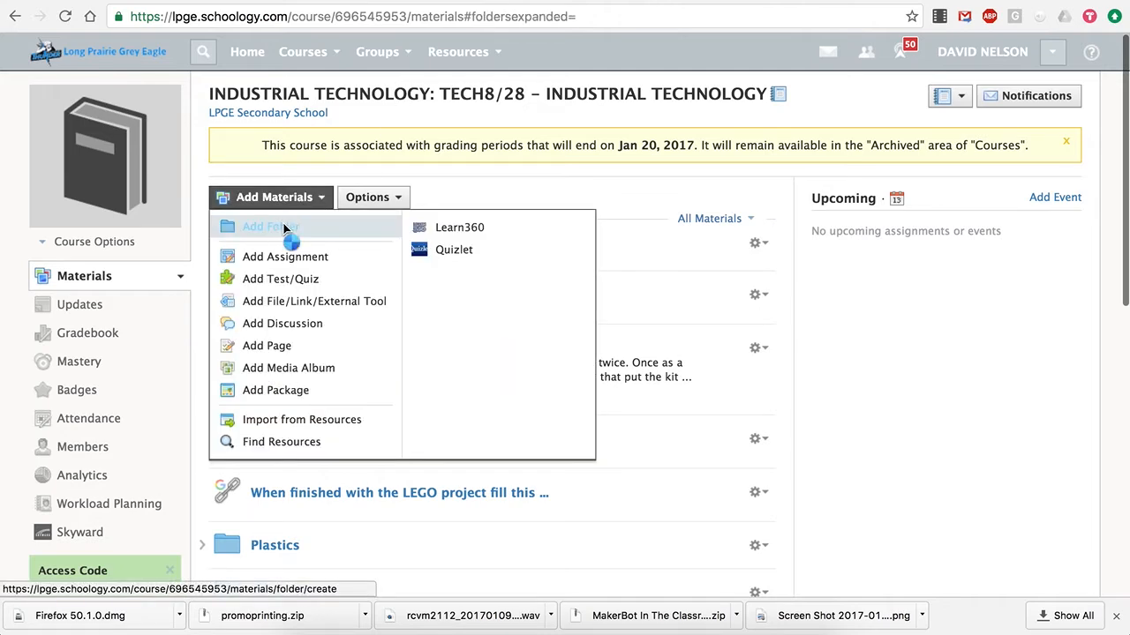
click(284, 227)
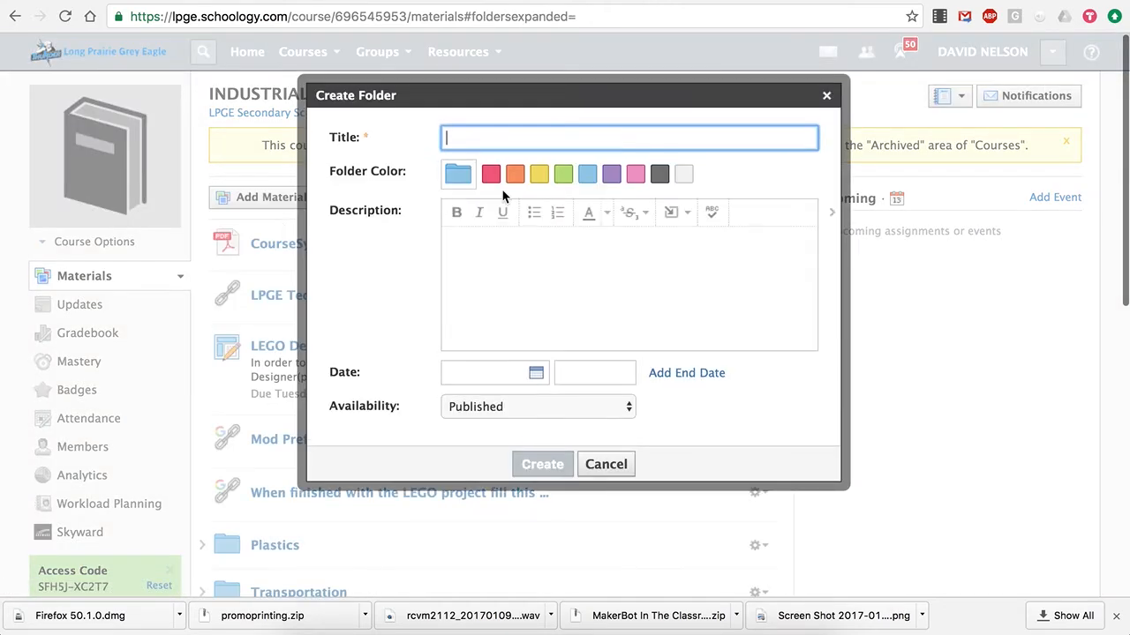
click(492, 175)
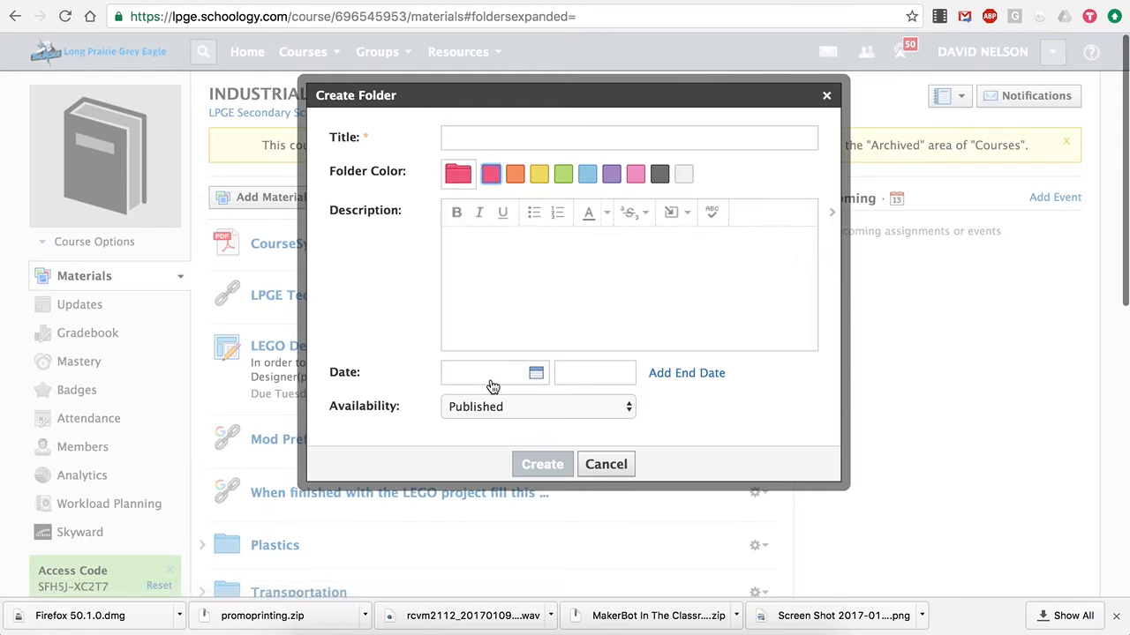
click(626, 406)
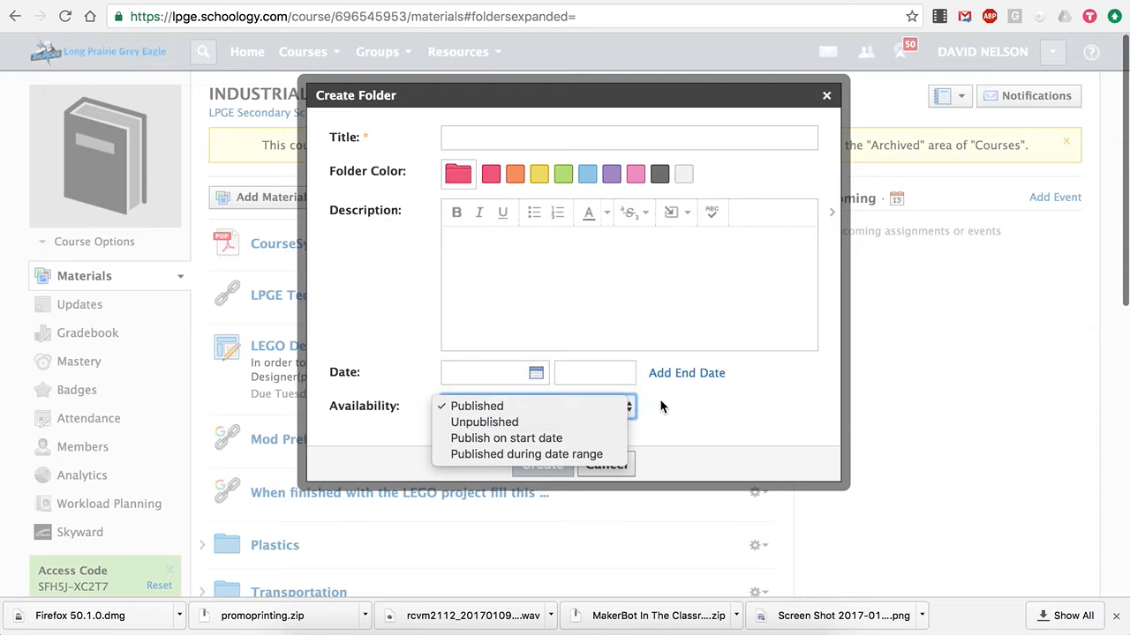
click(662, 406)
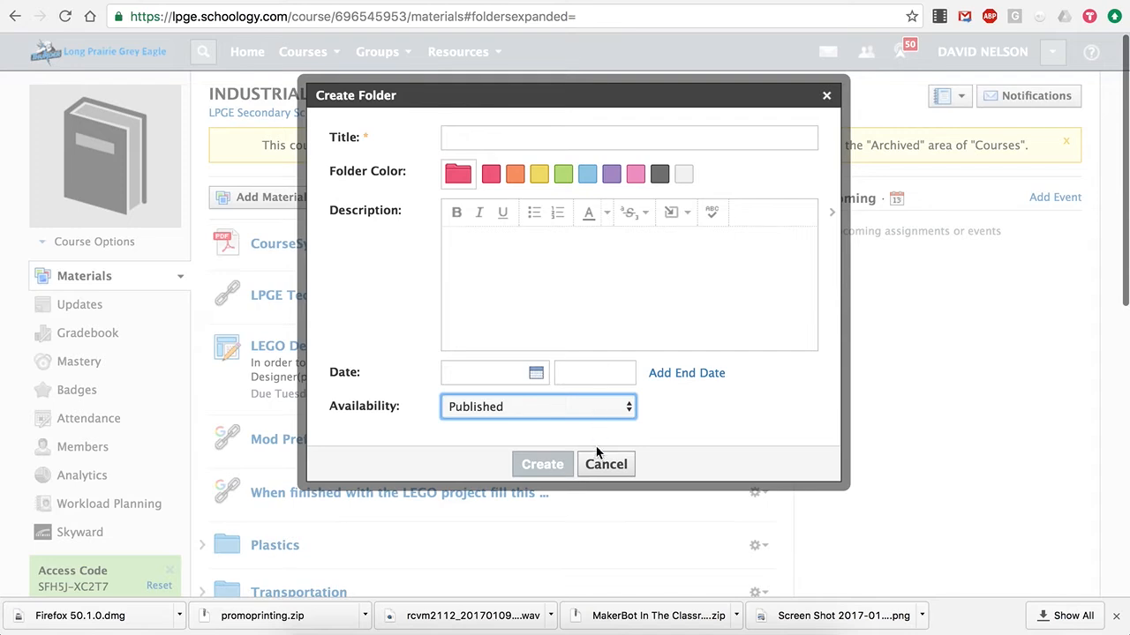
click(608, 468)
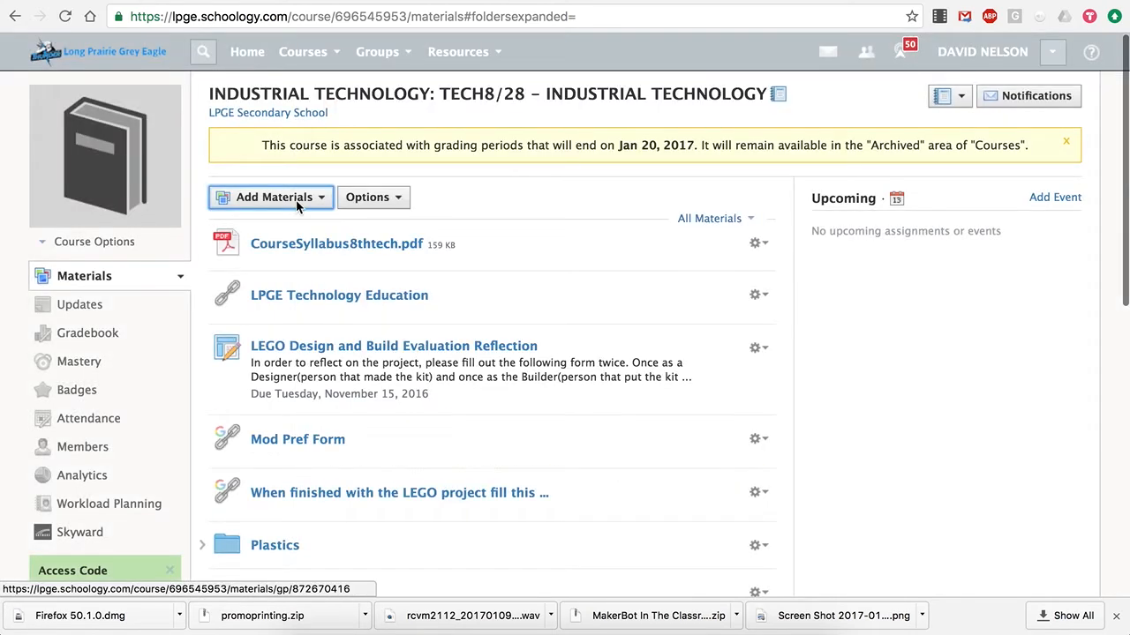
click(323, 202)
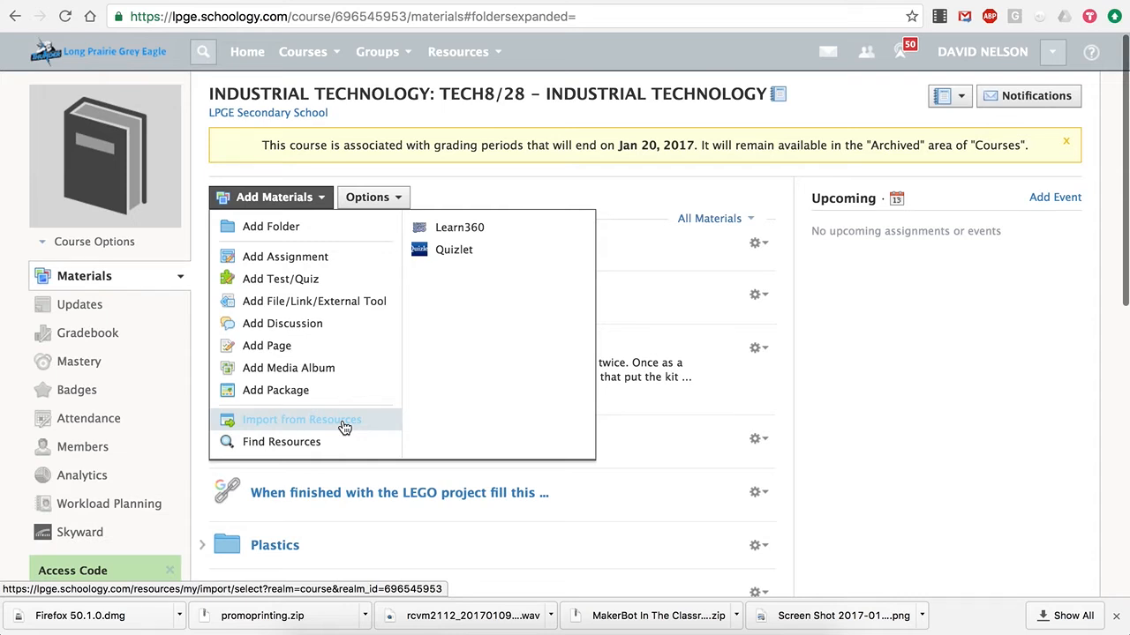
click(351, 303)
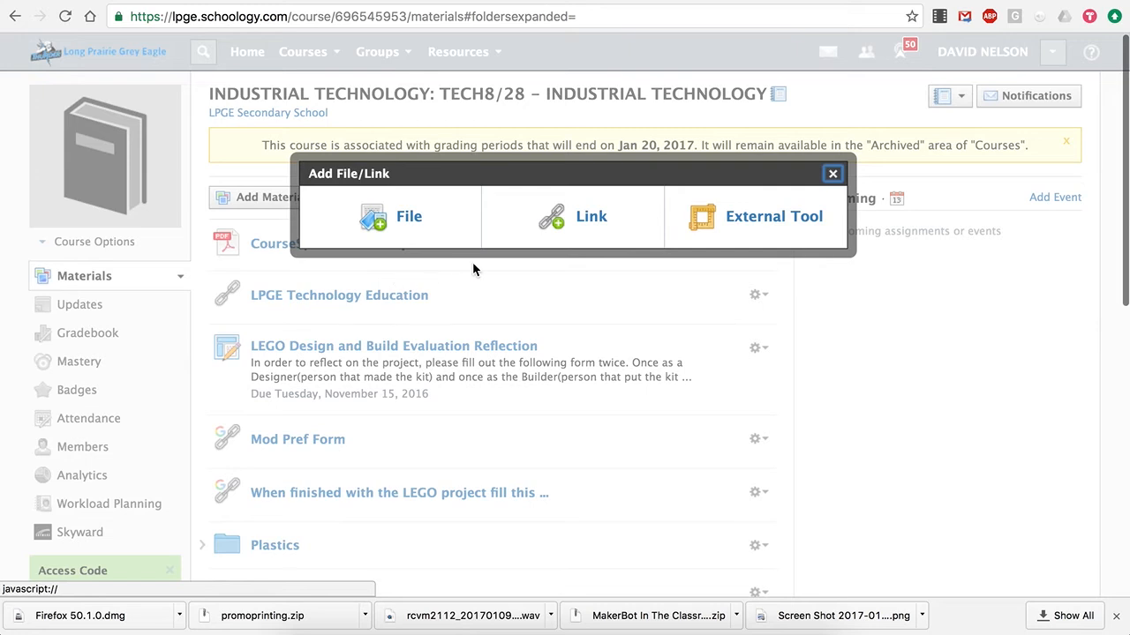
click(561, 217)
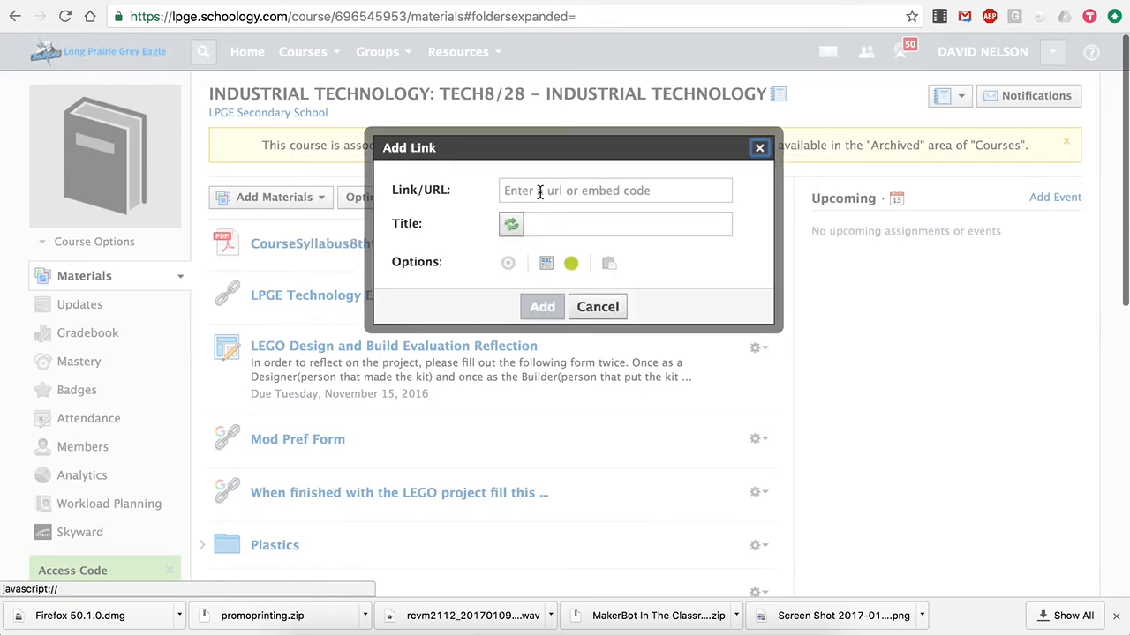
click(540, 192)
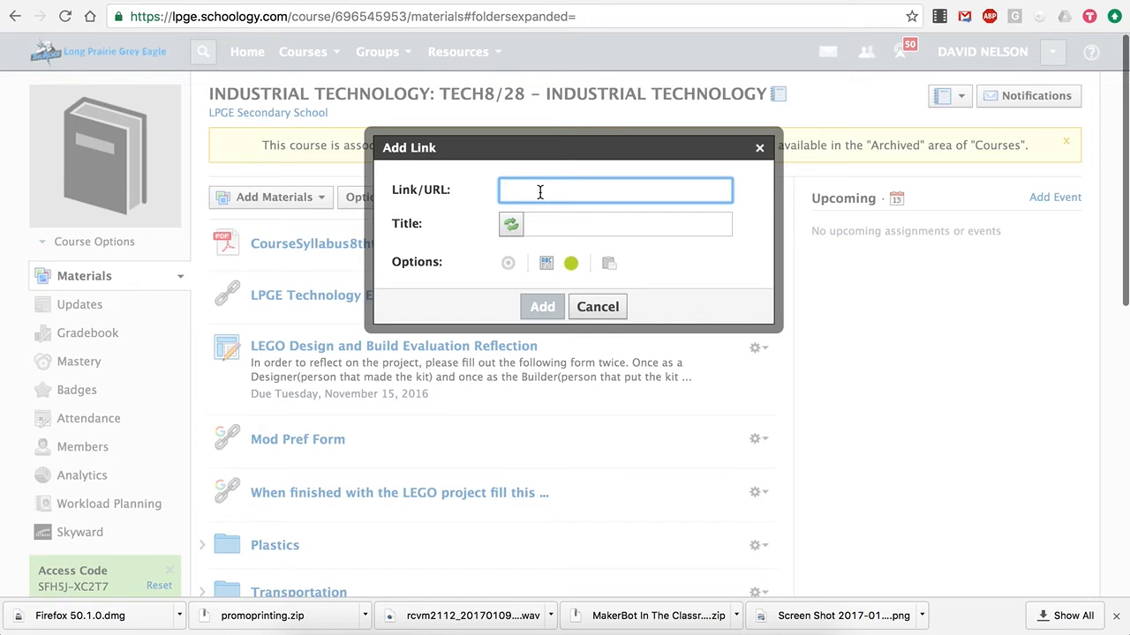
text(www.google.com)
click(543, 228)
text(Google)
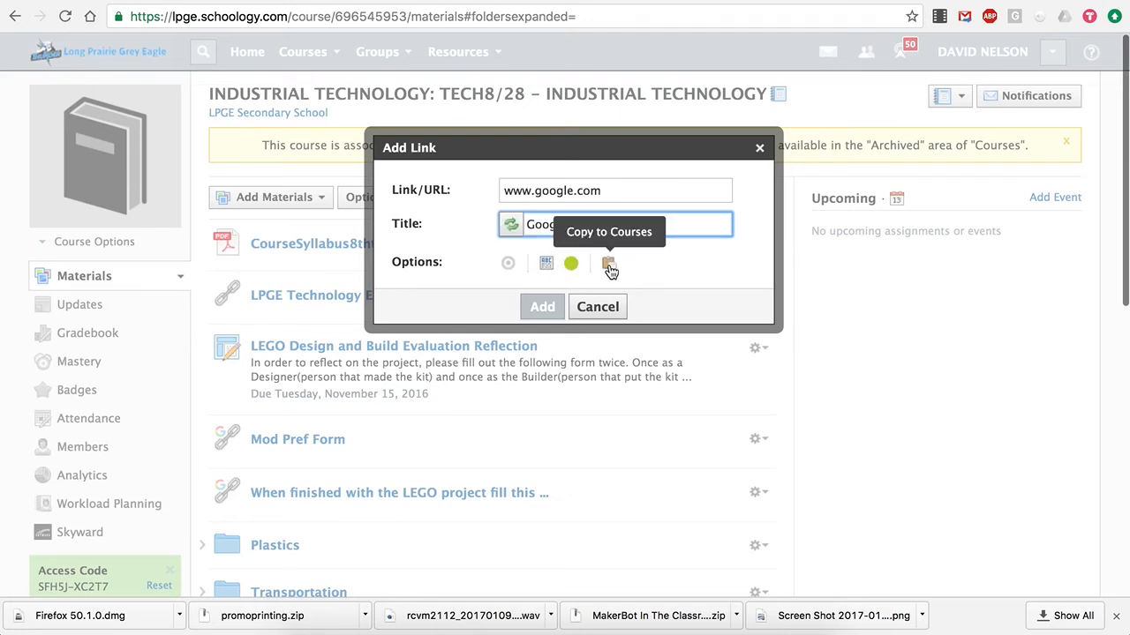
click(540, 307)
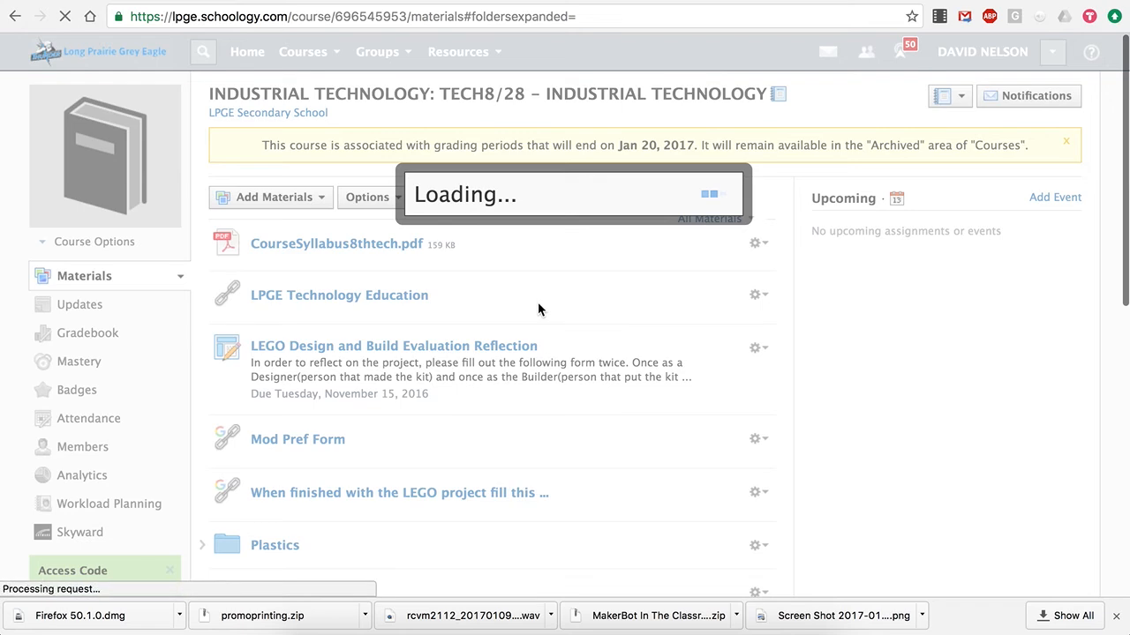
scroll(539, 304, down, 10)
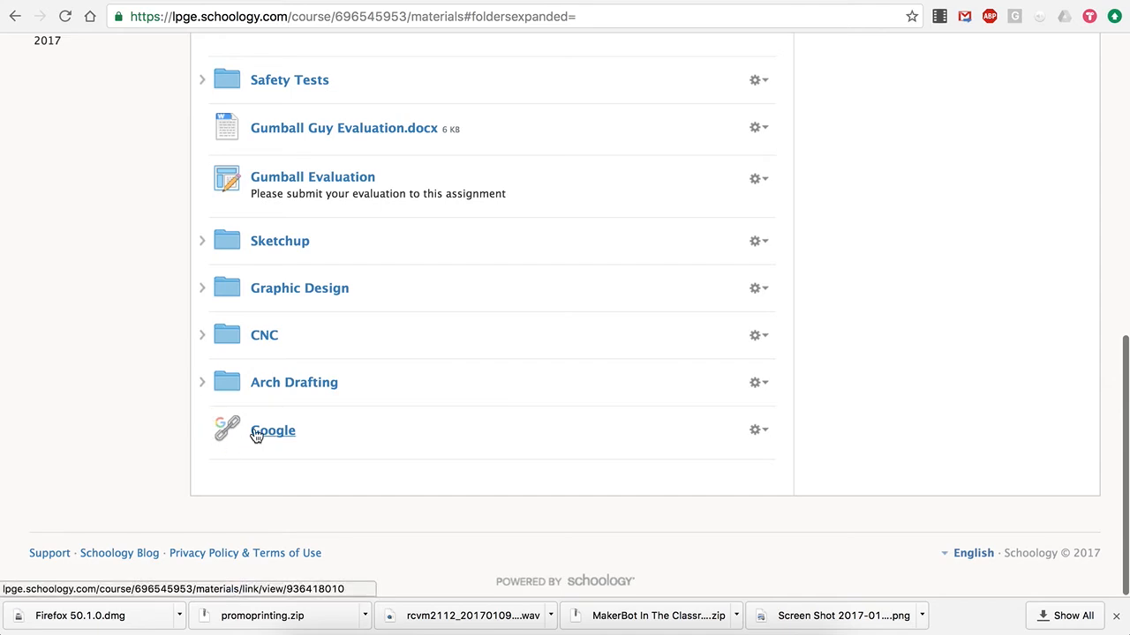
Start a new test/quiz in the course named "Unit one Quiz" with a due date of 1/16/17.
scroll(413, 329, up, 10)
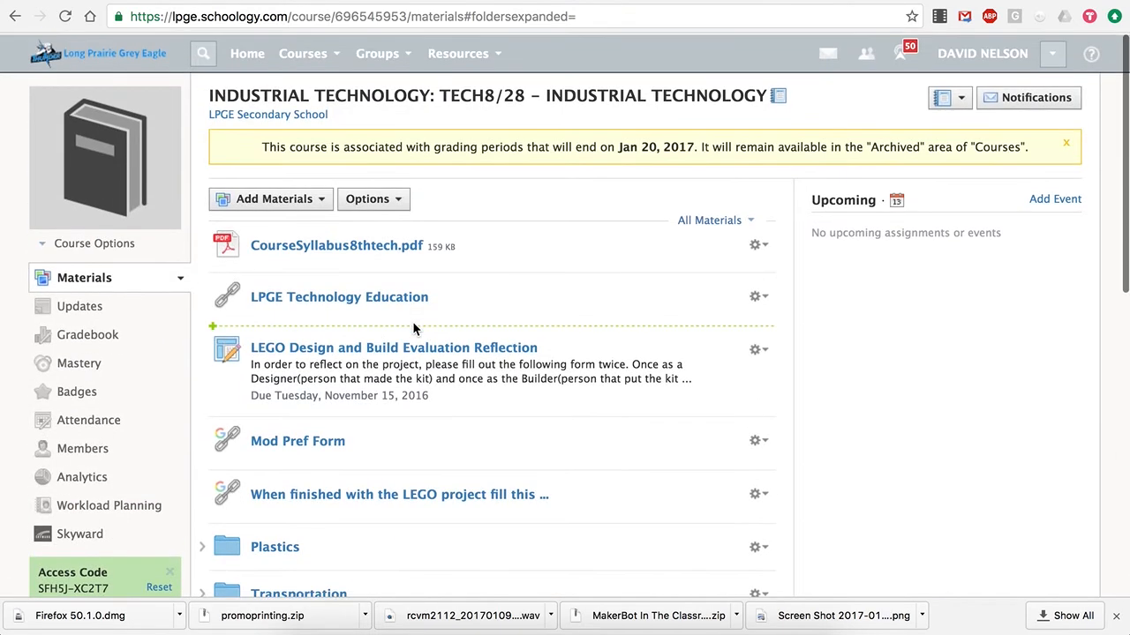
click(322, 201)
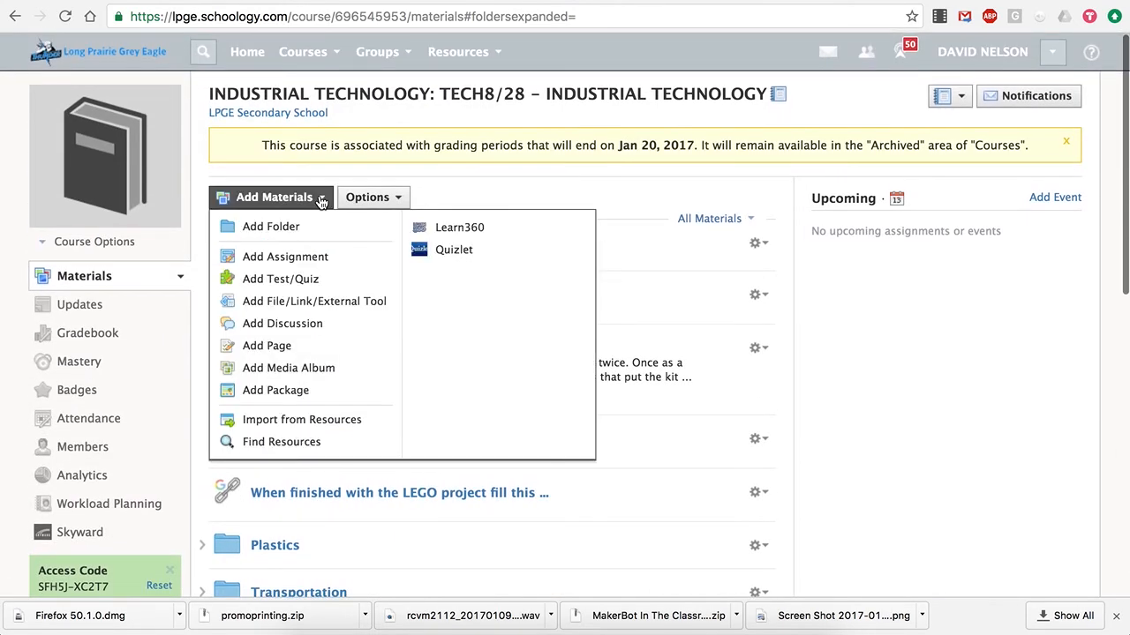
click(306, 281)
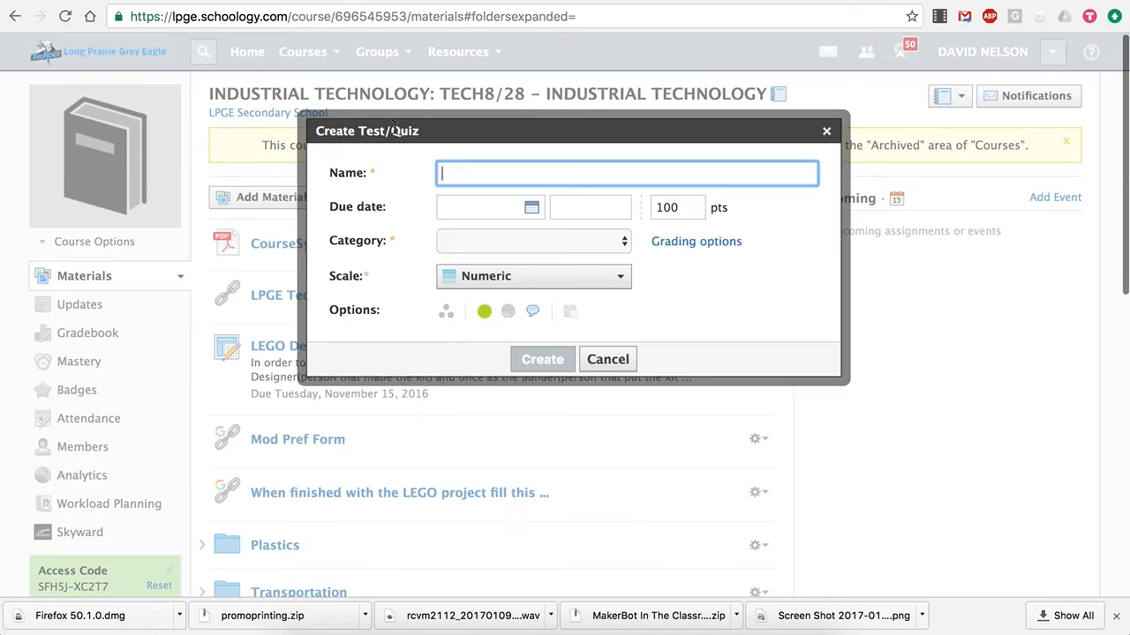
text(Unit one Quiz)
click(532, 208)
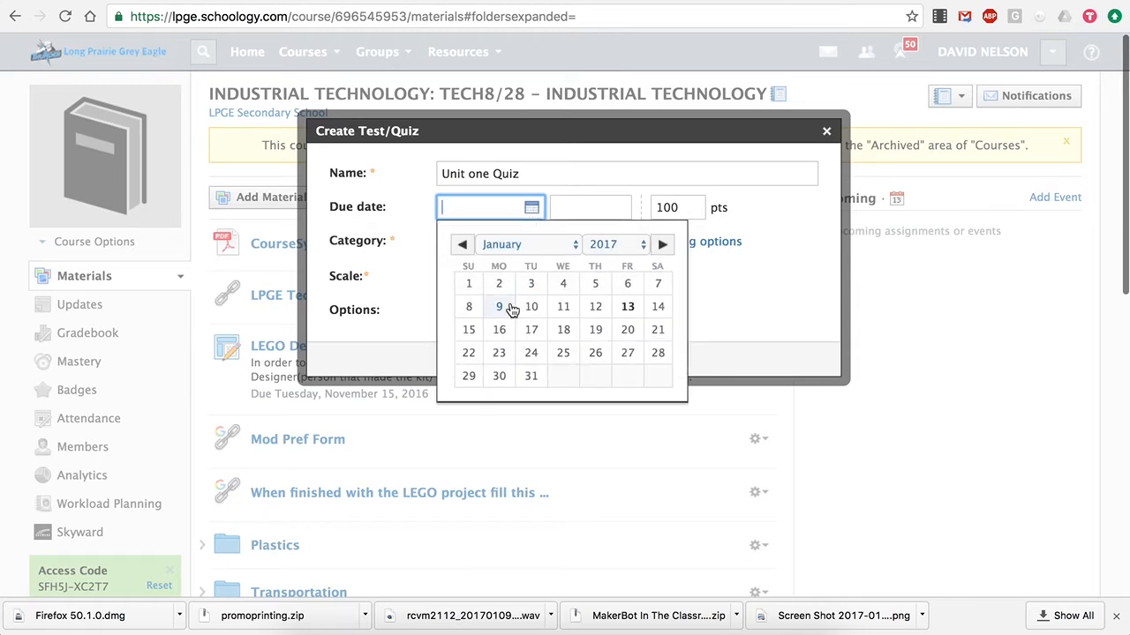
click(501, 331)
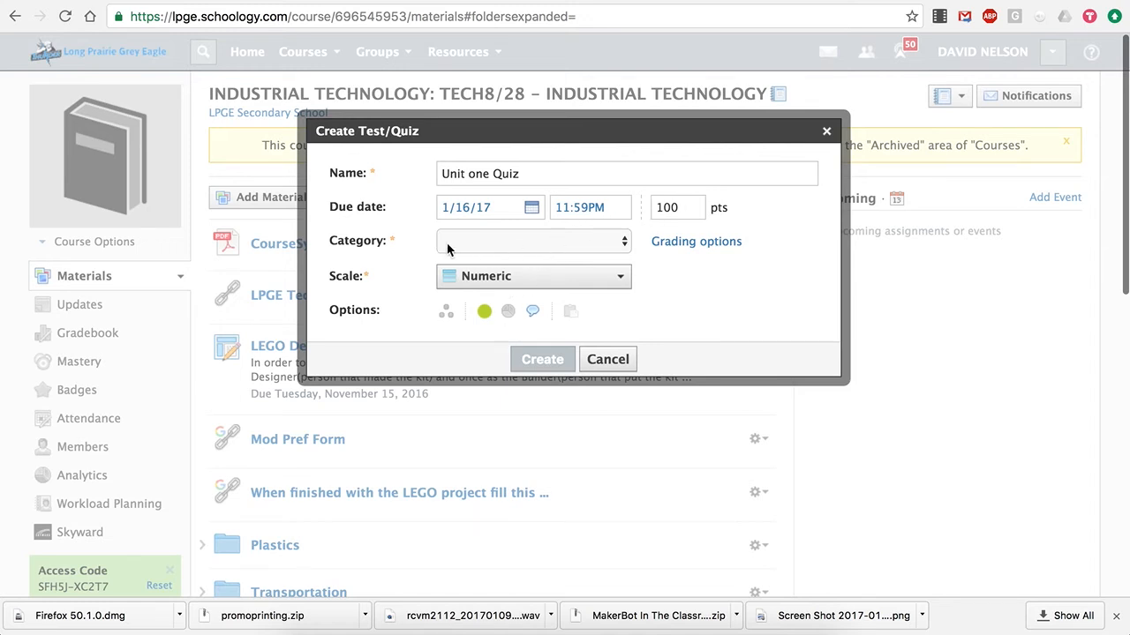
Assign the quiz to the QUIZ grading category, keep the Numeric scale, and create it.
click(625, 243)
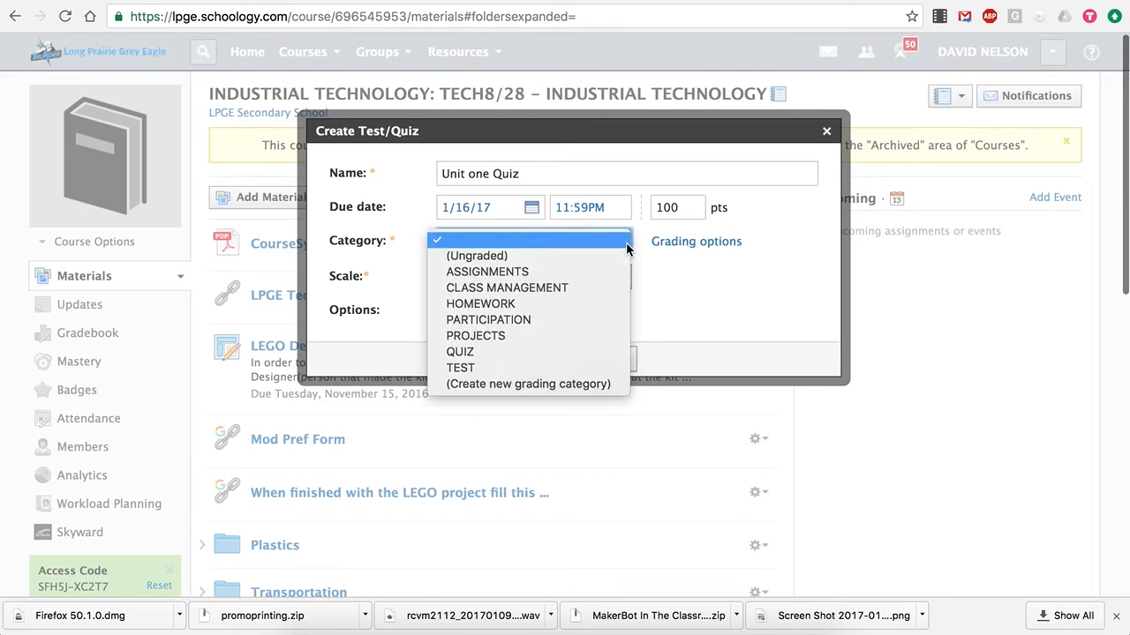
click(546, 353)
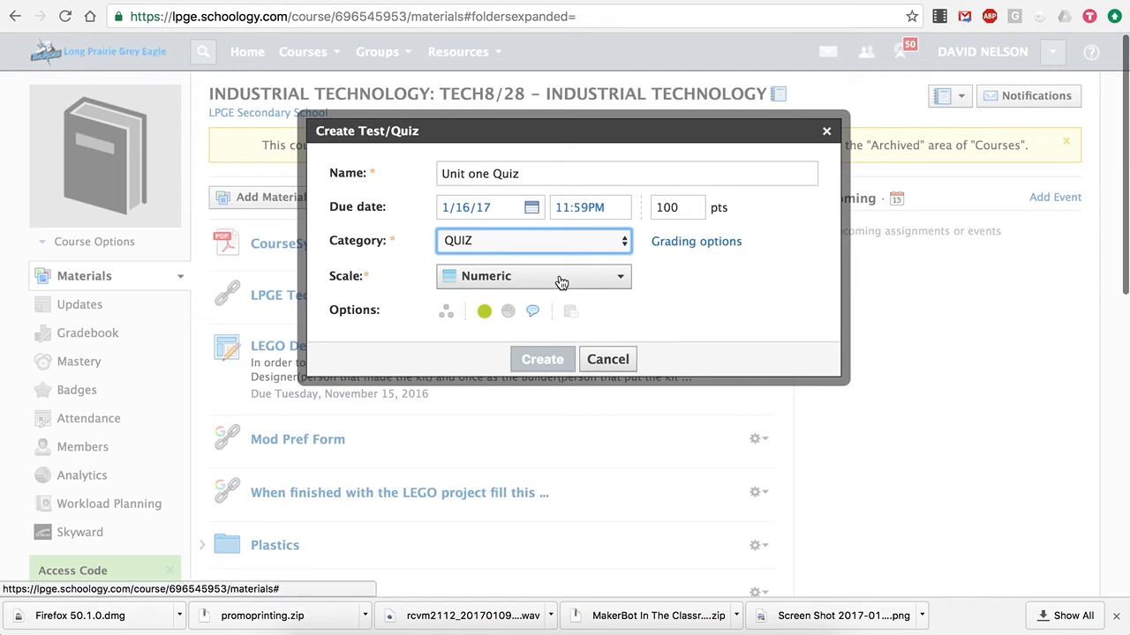
click(624, 279)
click(624, 278)
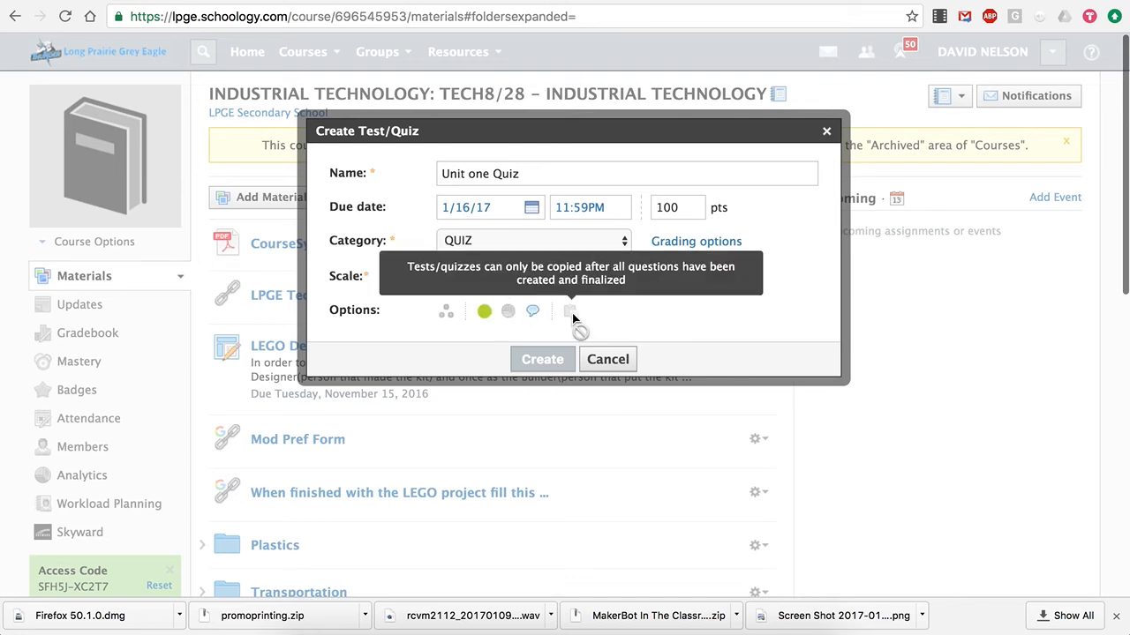
click(542, 360)
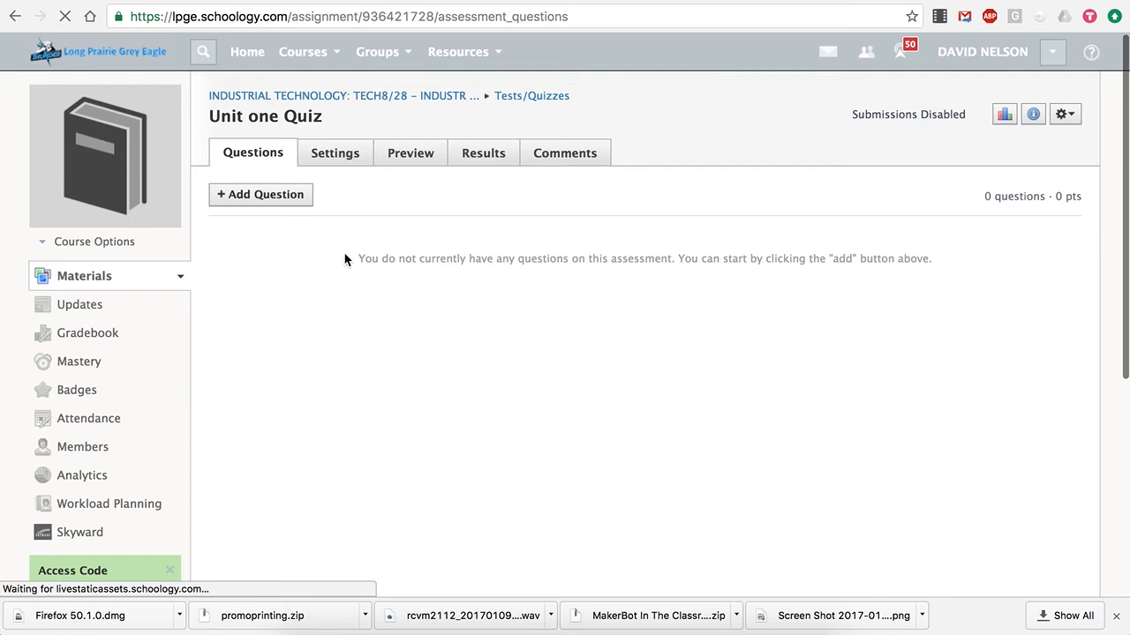
Review the question types available for Unit one Quiz, examine its submission and other settings, and return to its questions.
click(265, 195)
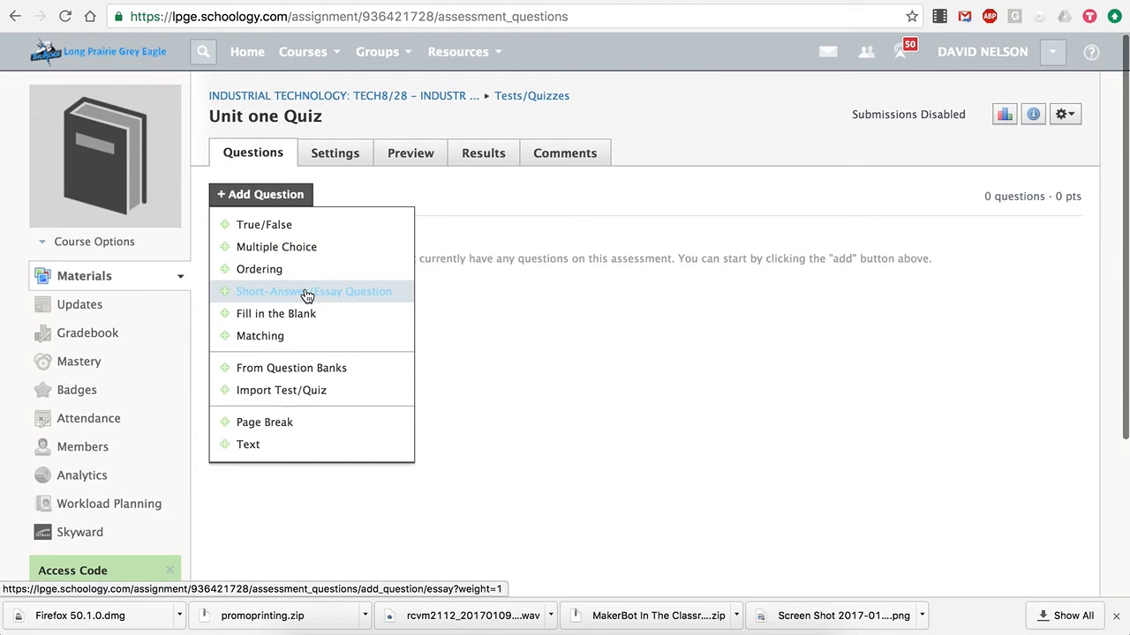
click(331, 154)
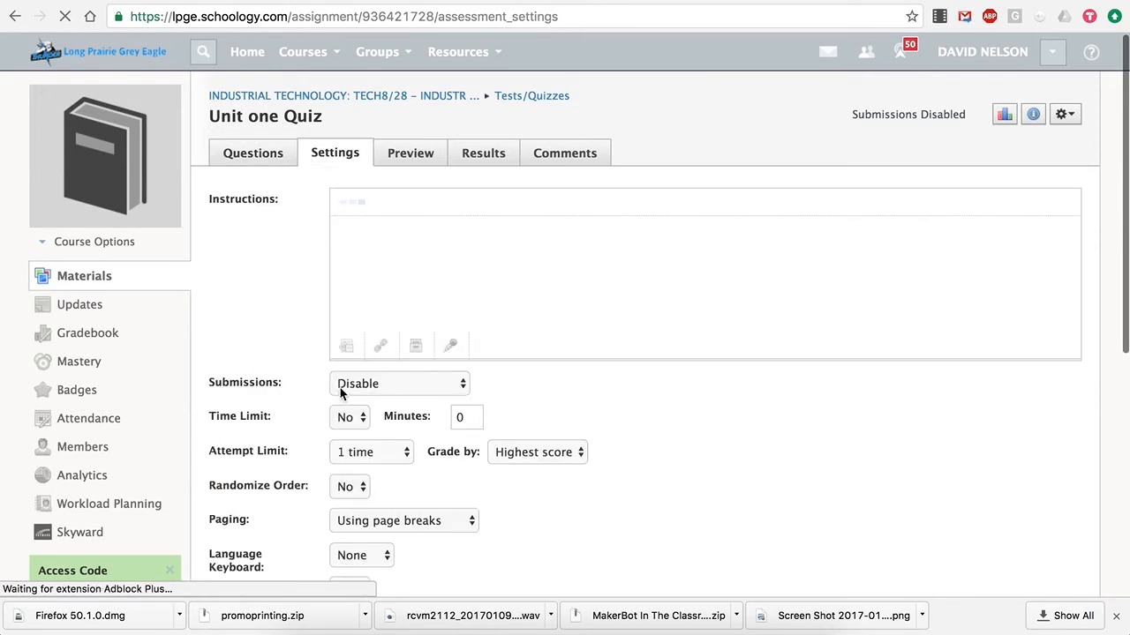
click(459, 386)
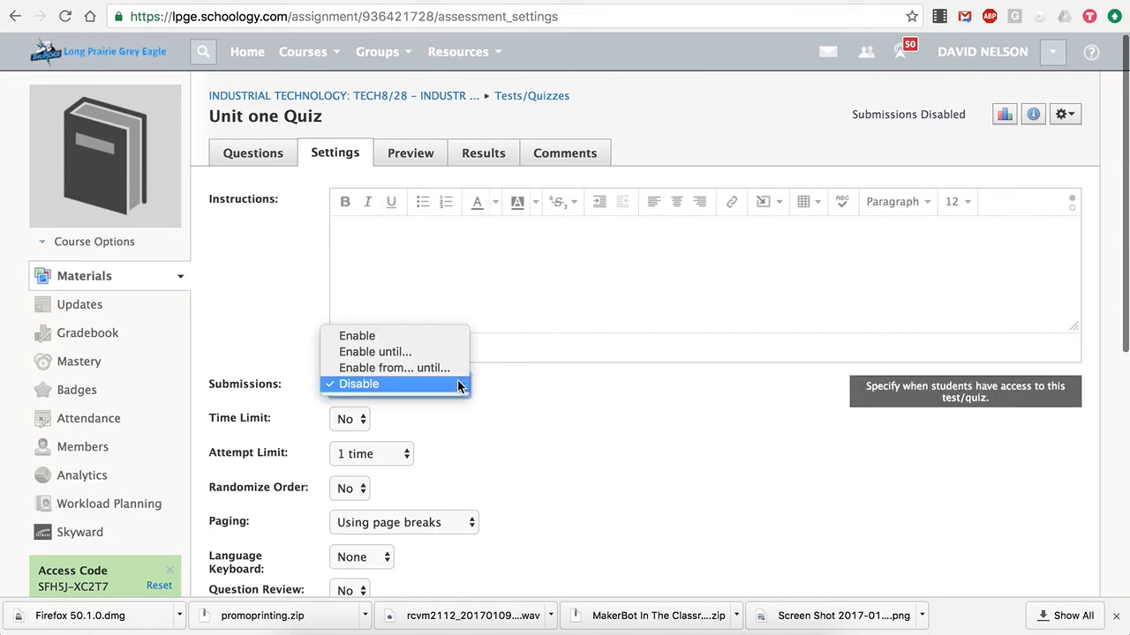
click(539, 406)
scroll(538, 406, down, 3)
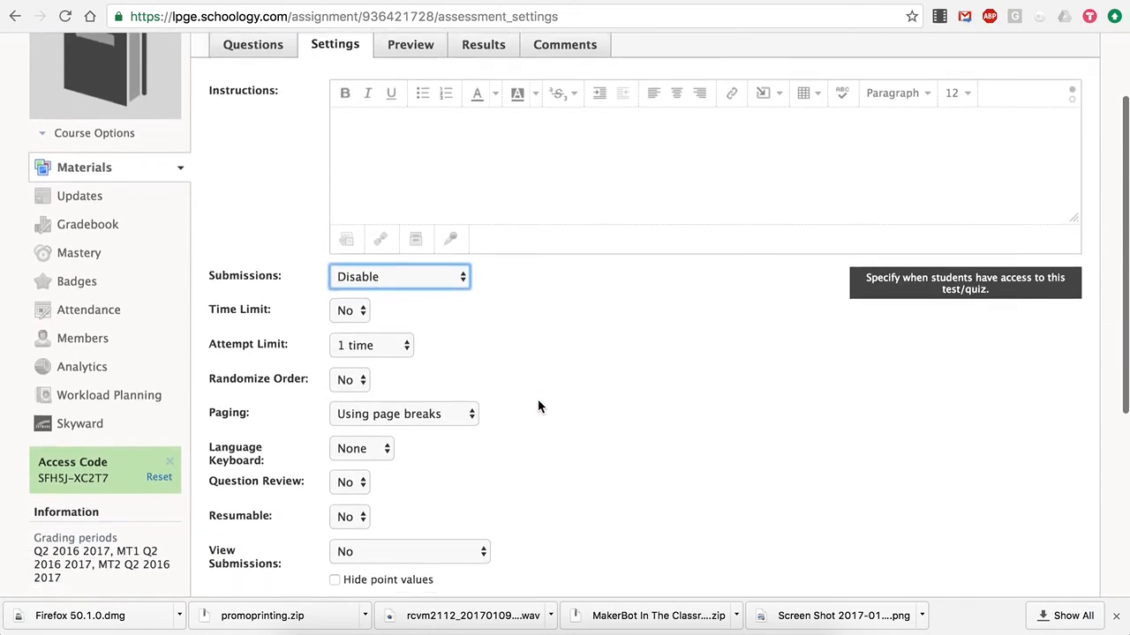
scroll(537, 406, down, 2)
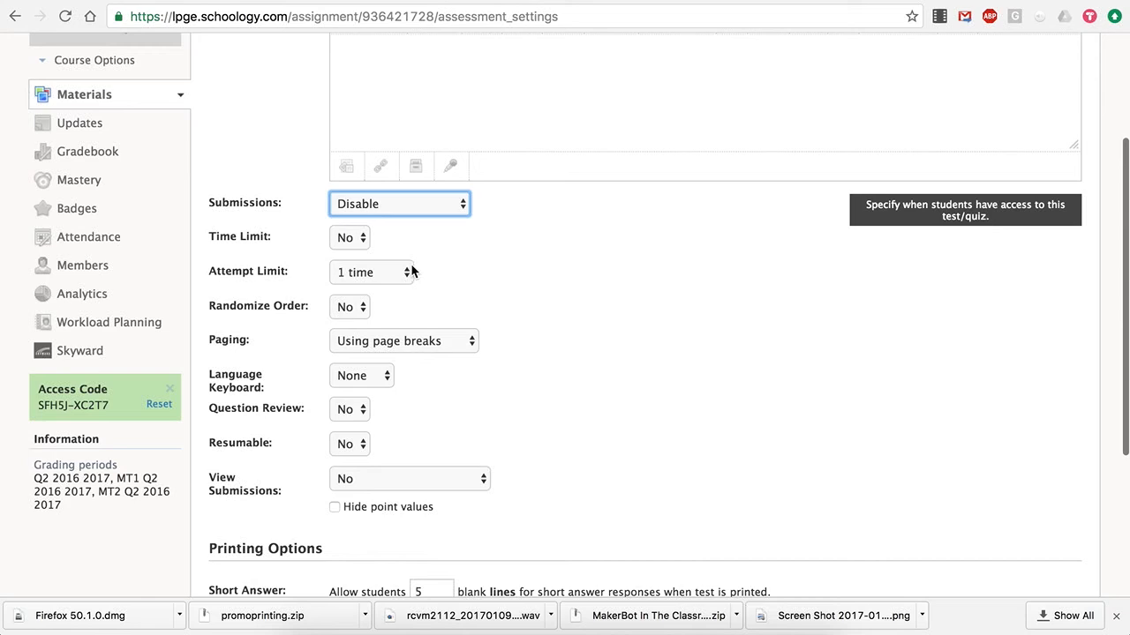
scroll(562, 348, down, 5)
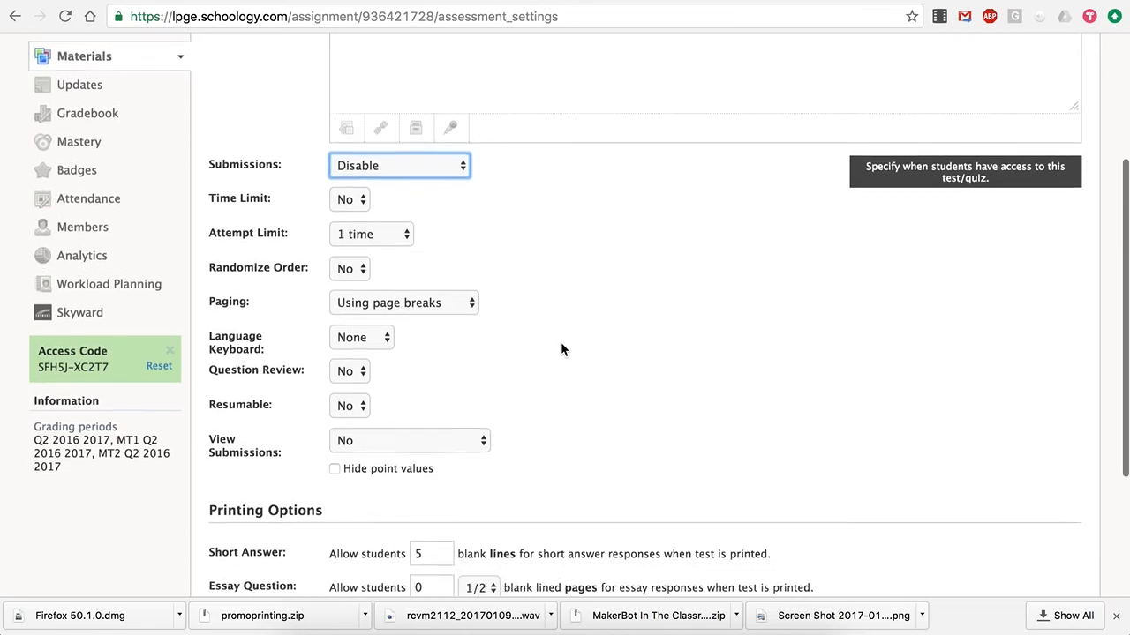
scroll(562, 349, up, 9)
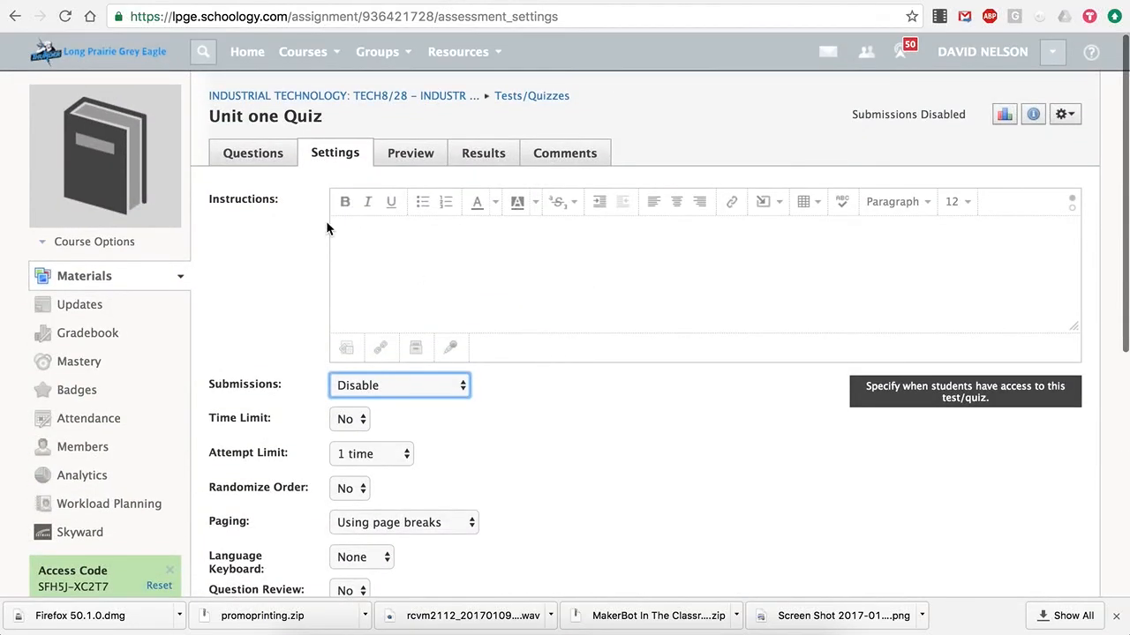
click(266, 154)
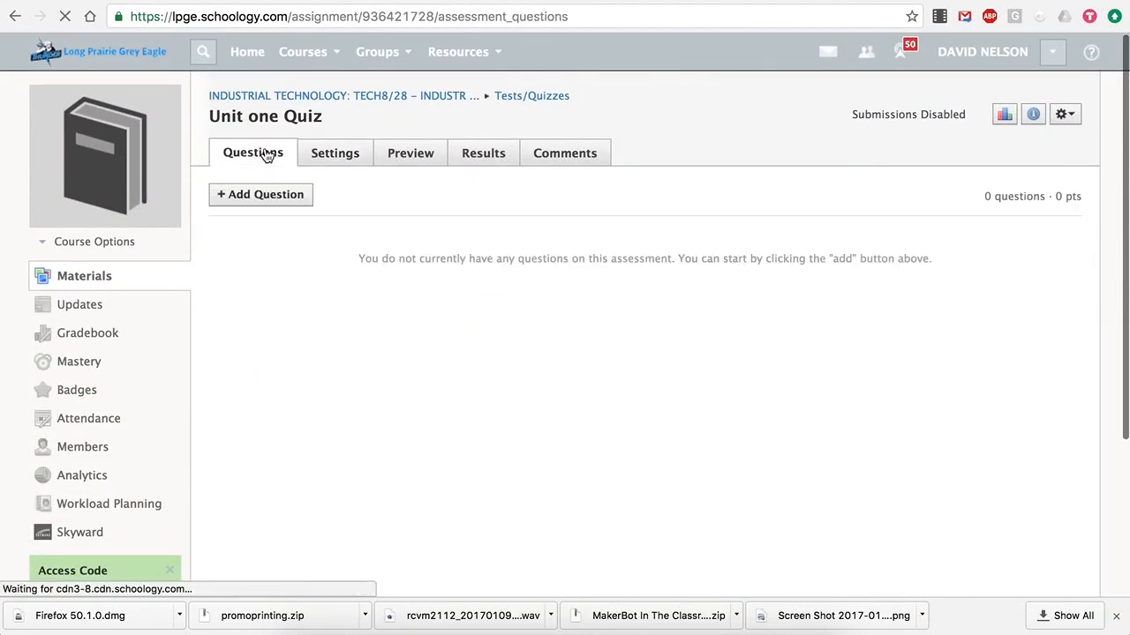
scroll(478, 376, down, 2)
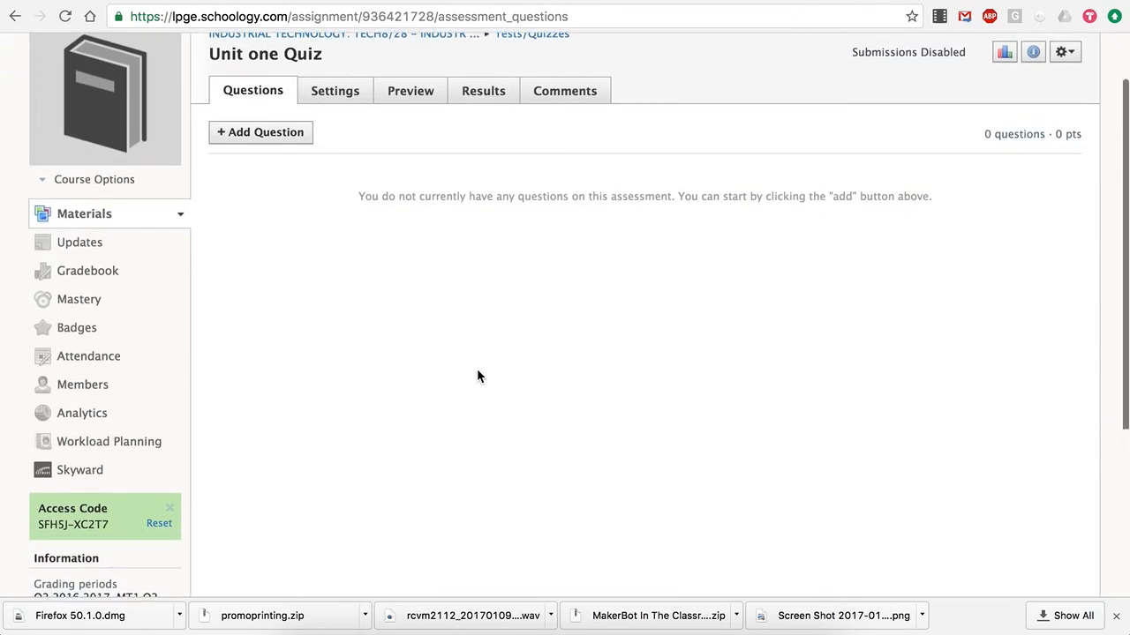
scroll(477, 377, up, 2)
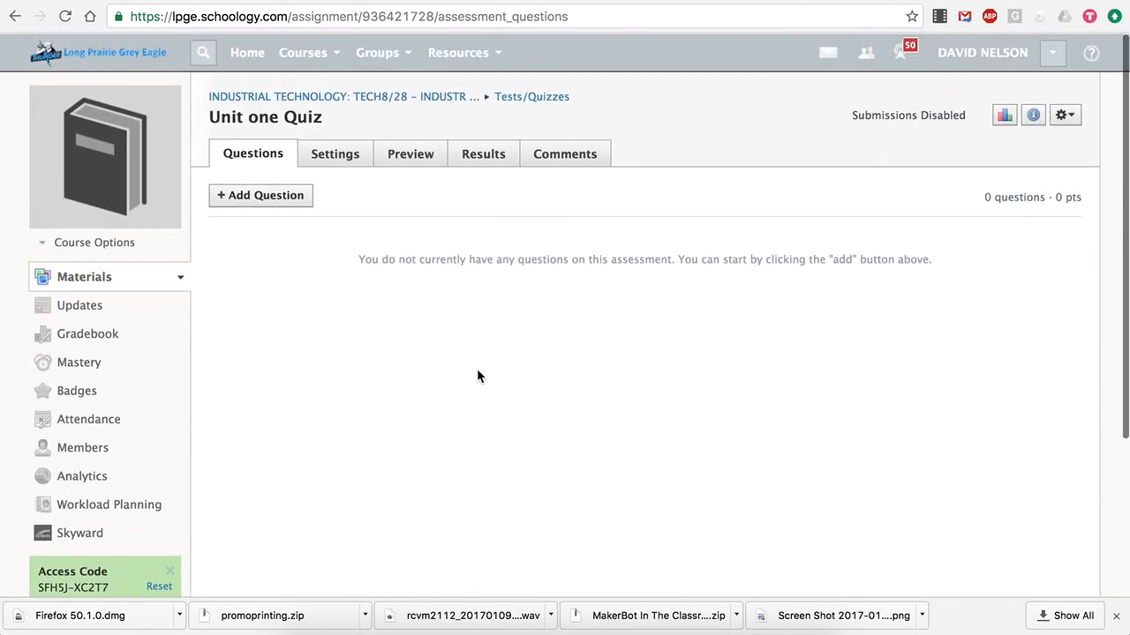
Return to the Industrial Technology course and look through its materials list down to the new quiz.
click(380, 97)
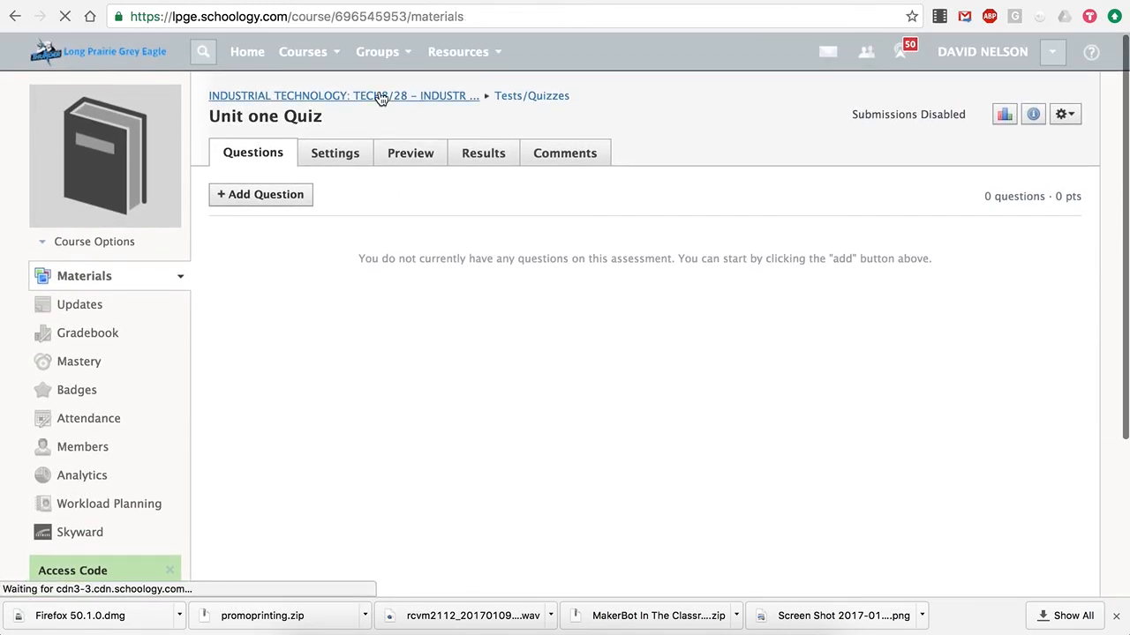
scroll(626, 413, down, 4)
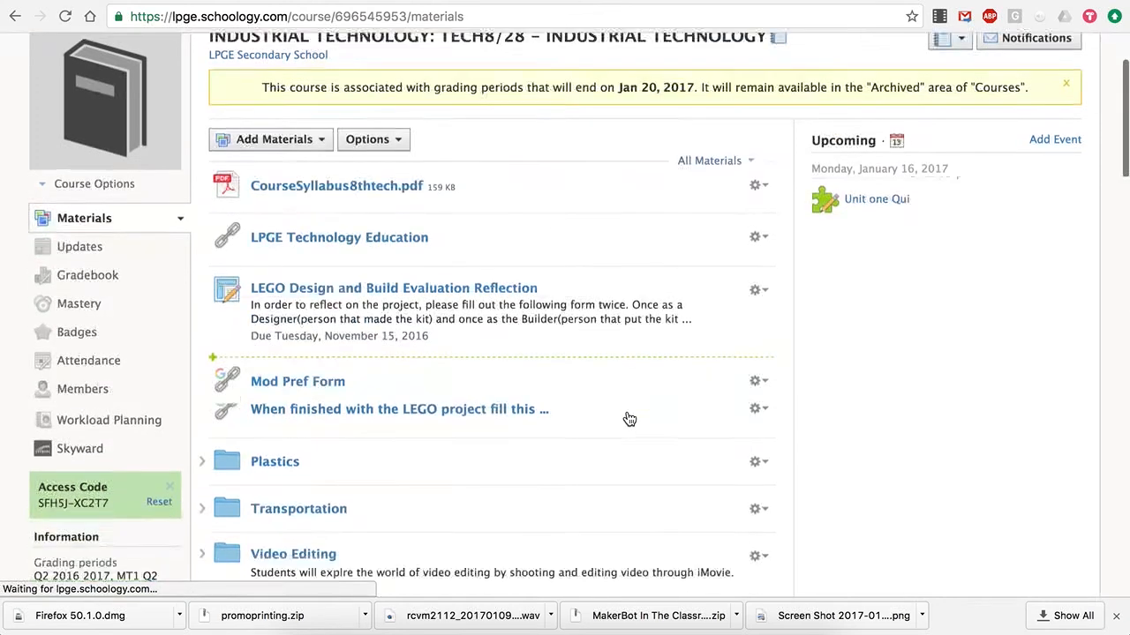
scroll(627, 410, up, 2)
scroll(627, 410, down, 8)
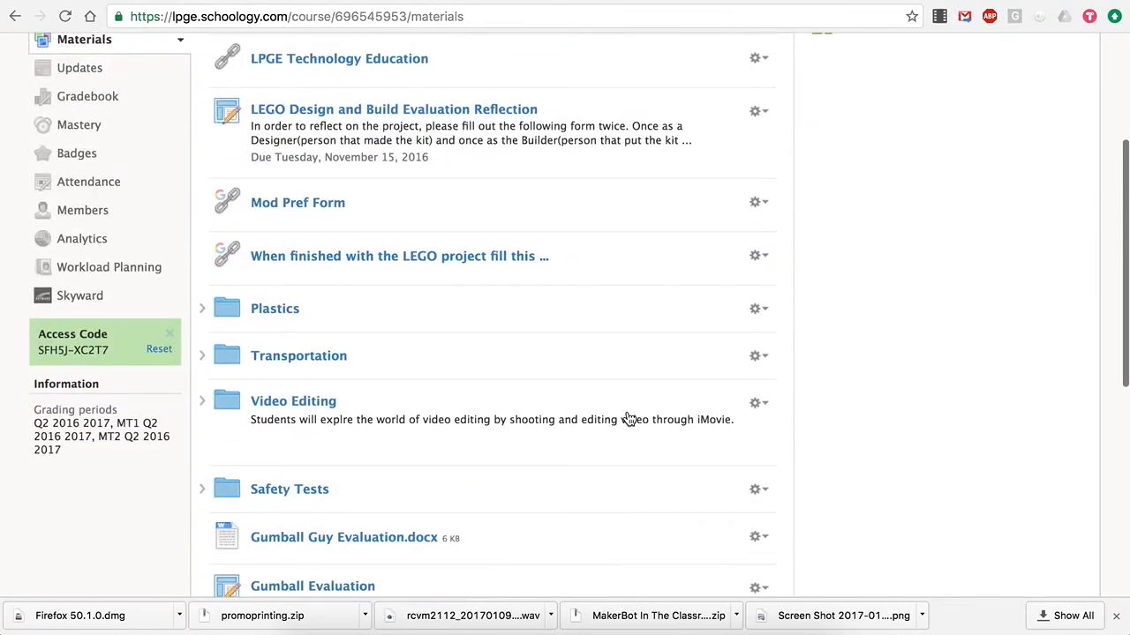
scroll(629, 419, down, 4)
scroll(629, 418, up, 9)
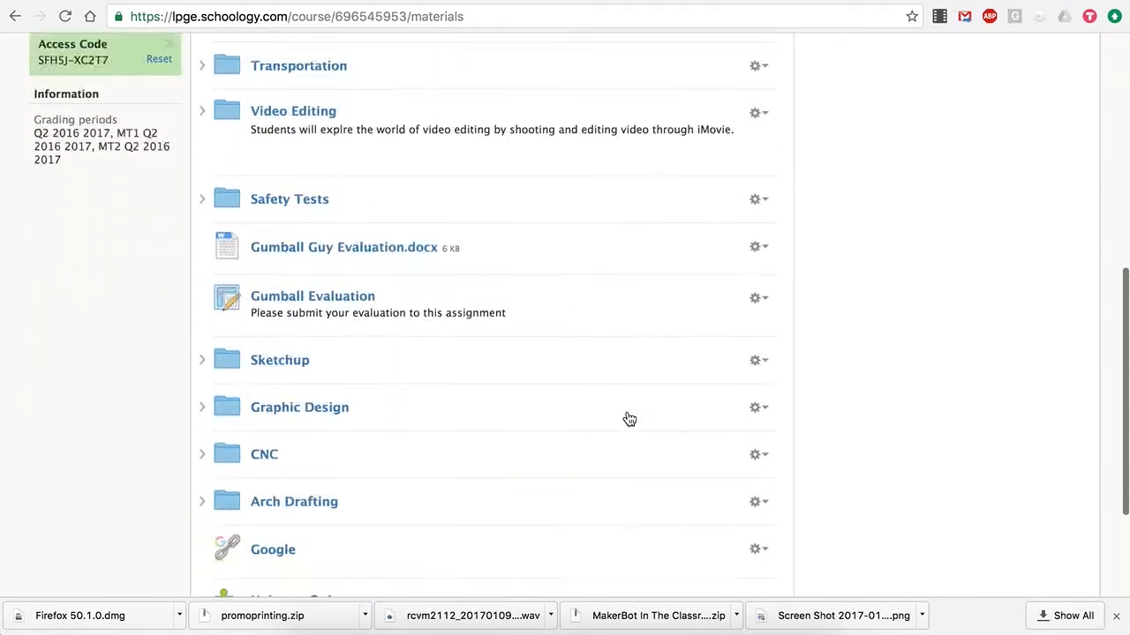
scroll(629, 419, up, 5)
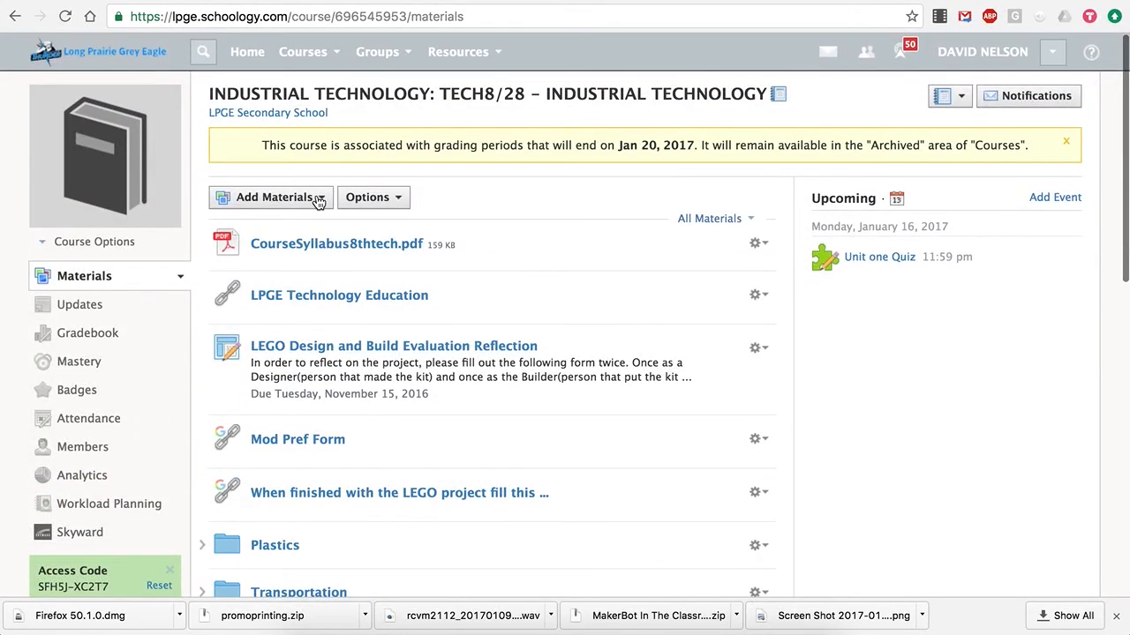
Look through the Google Drive files offered for import from resource apps, and close the import dialog without importing anything.
click(319, 198)
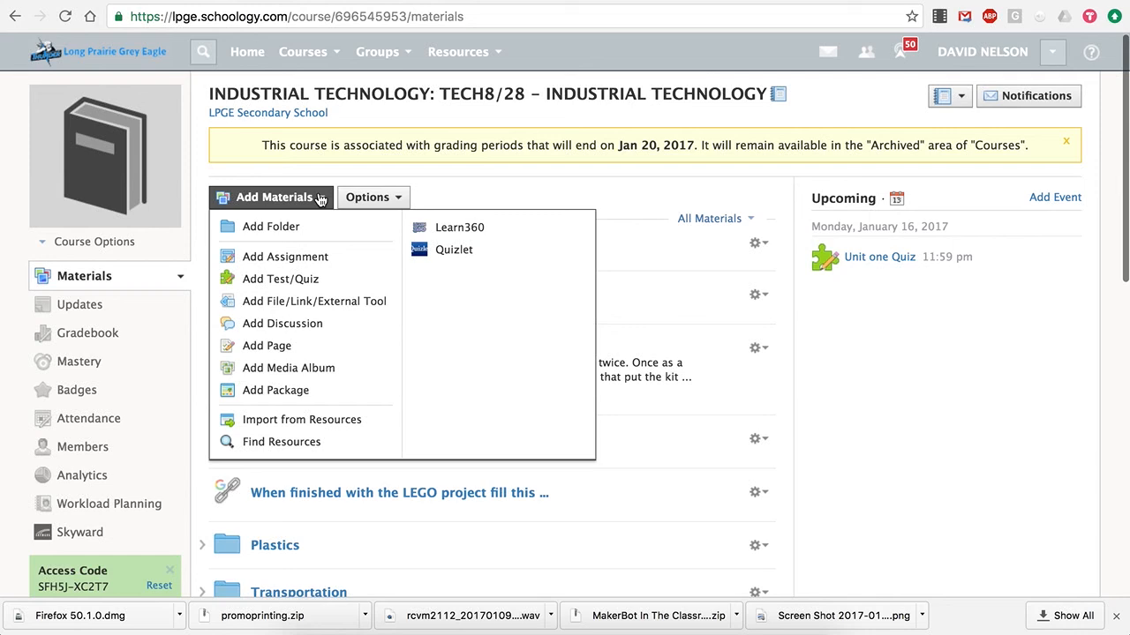
click(338, 425)
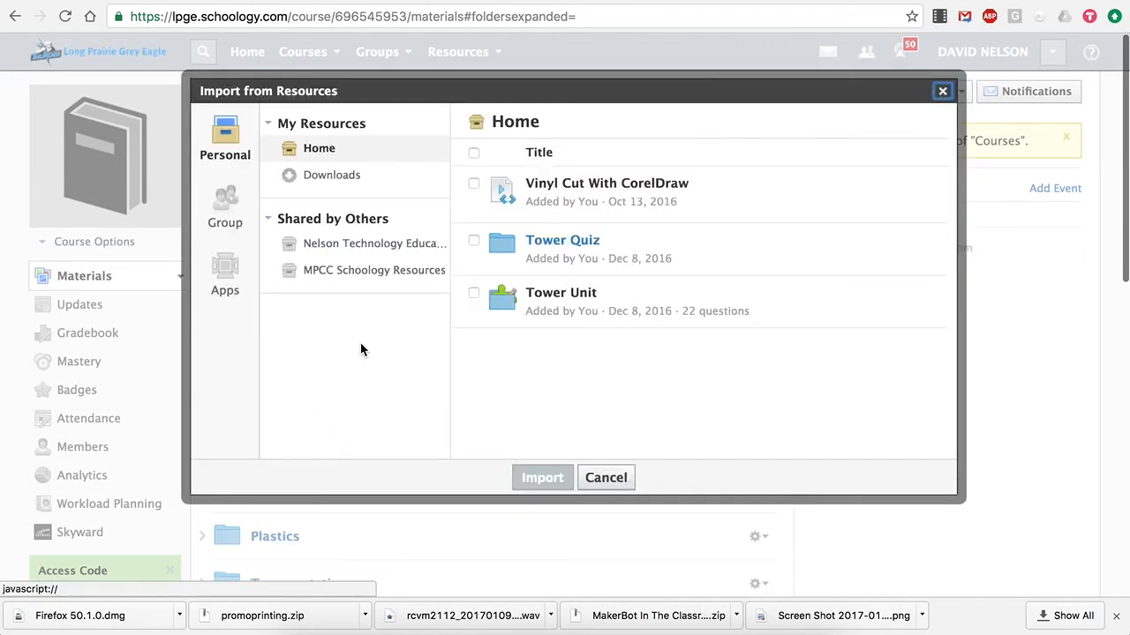
click(227, 268)
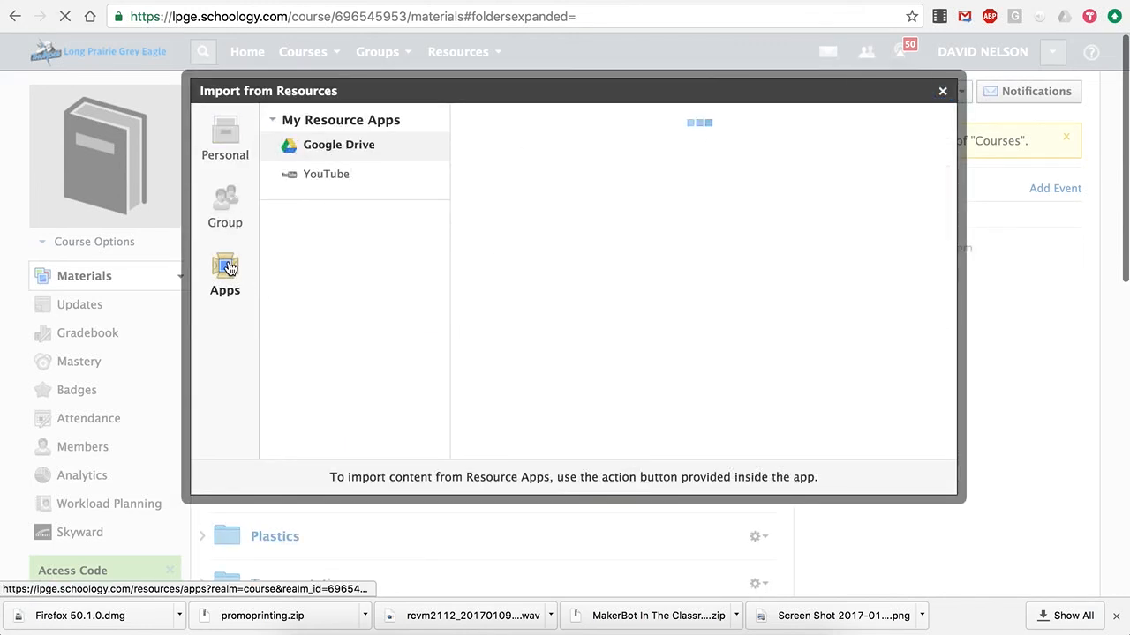
click(342, 151)
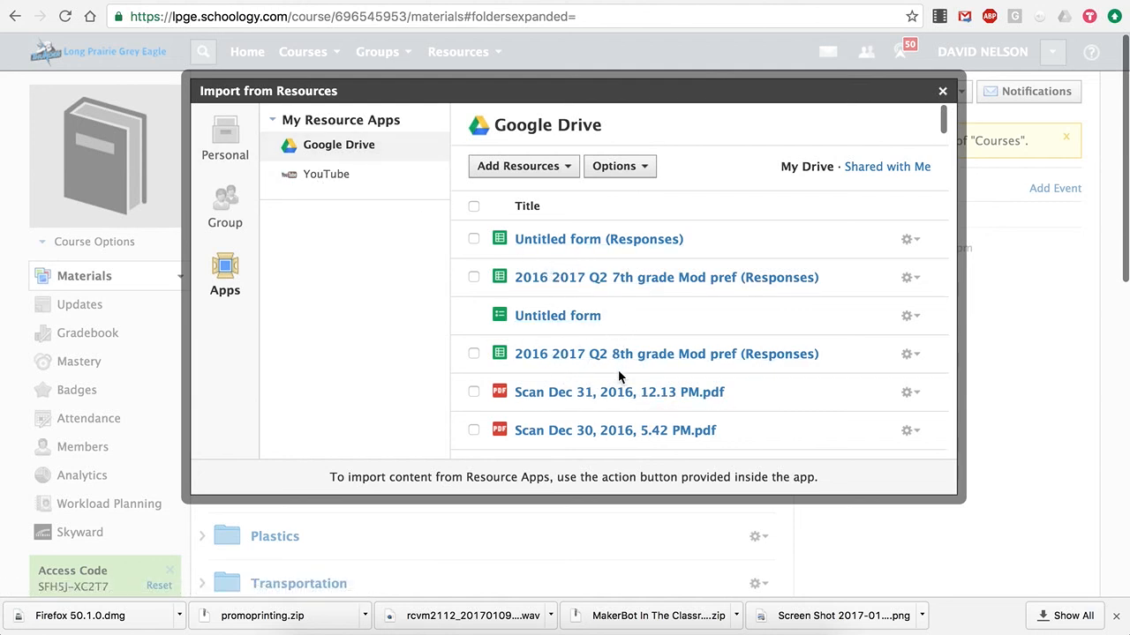
scroll(618, 376, down, 10)
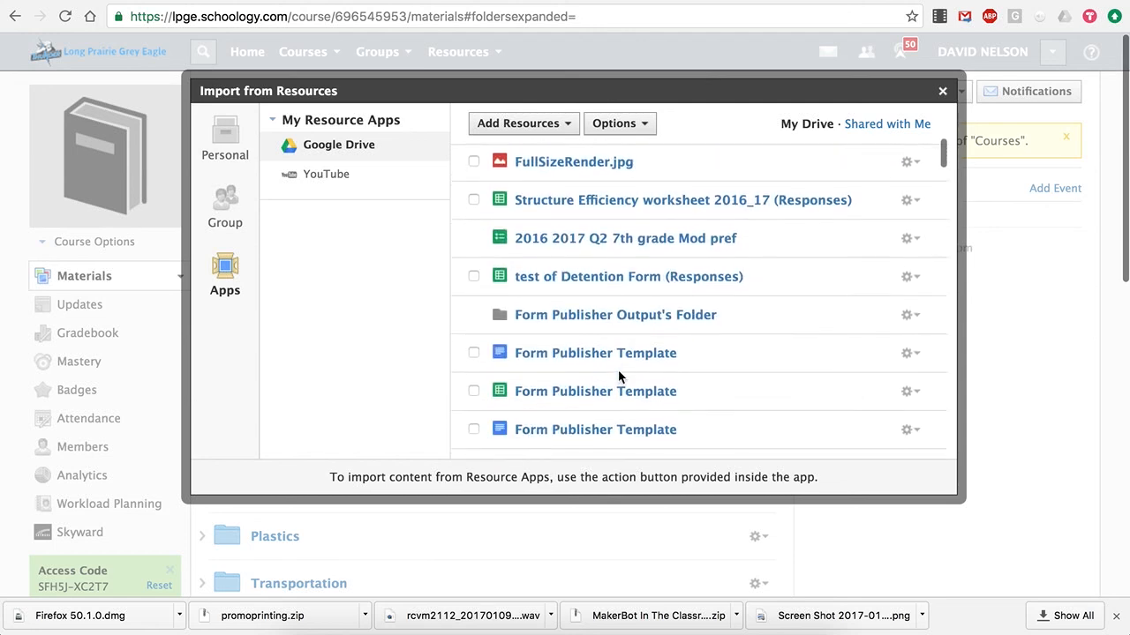
scroll(618, 370, down, 7)
scroll(618, 371, up, 7)
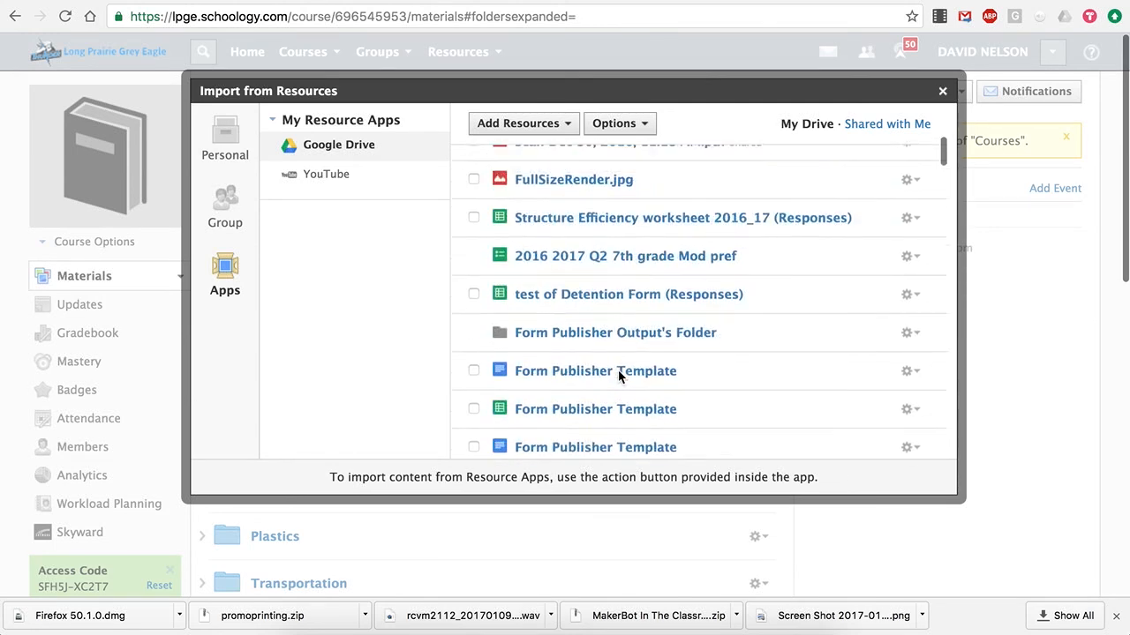
scroll(618, 370, up, 10)
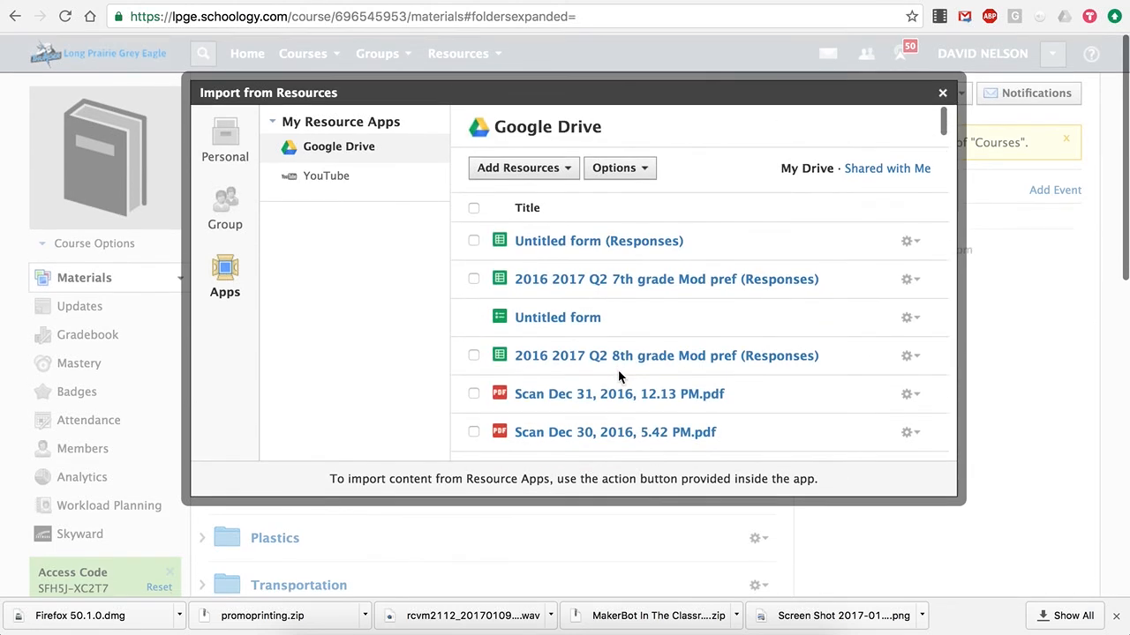
click(941, 93)
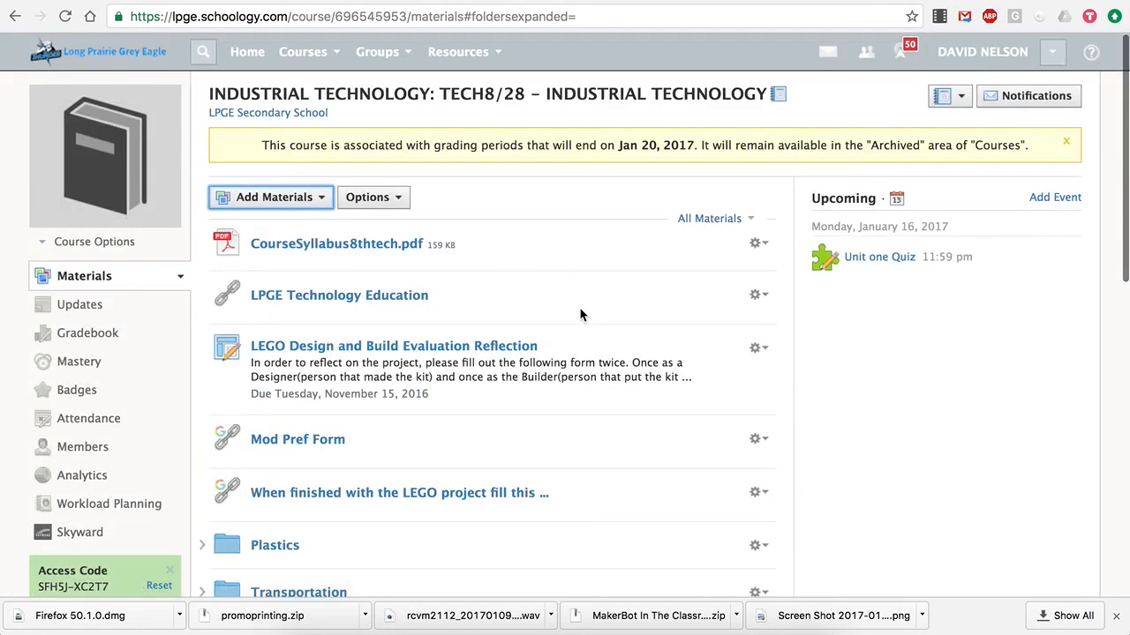